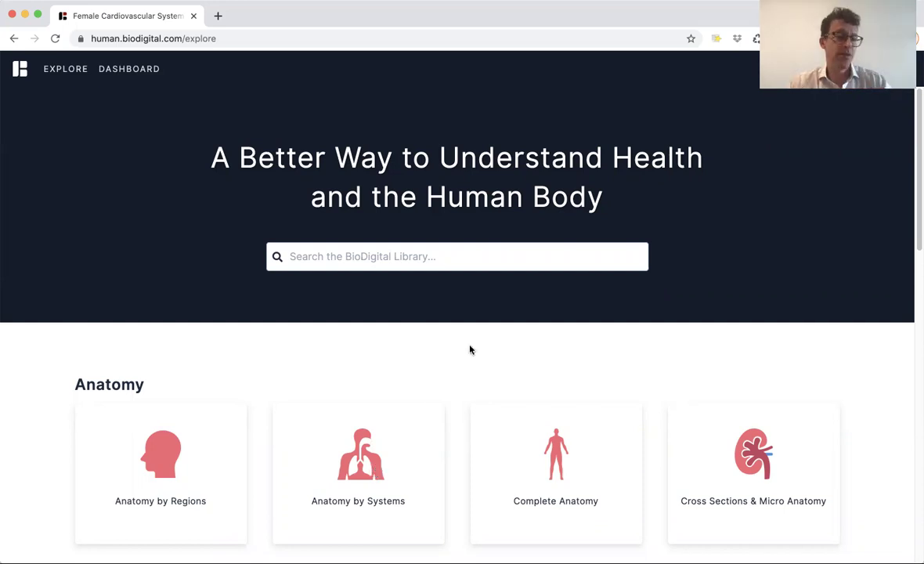
Search the Anatomy by Systems models for "female car" and open the Female Cardiovascular System for customizing in Studio
click(371, 462)
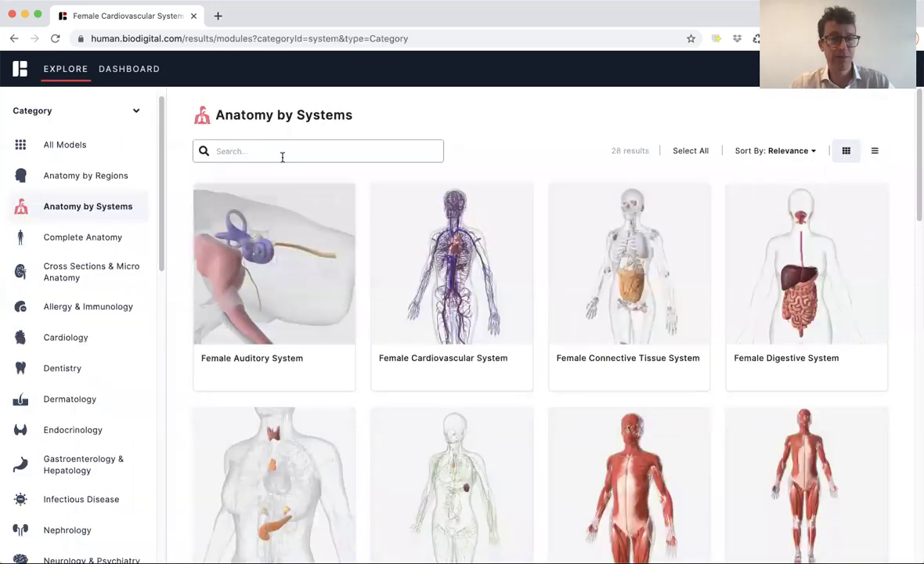
click(284, 152)
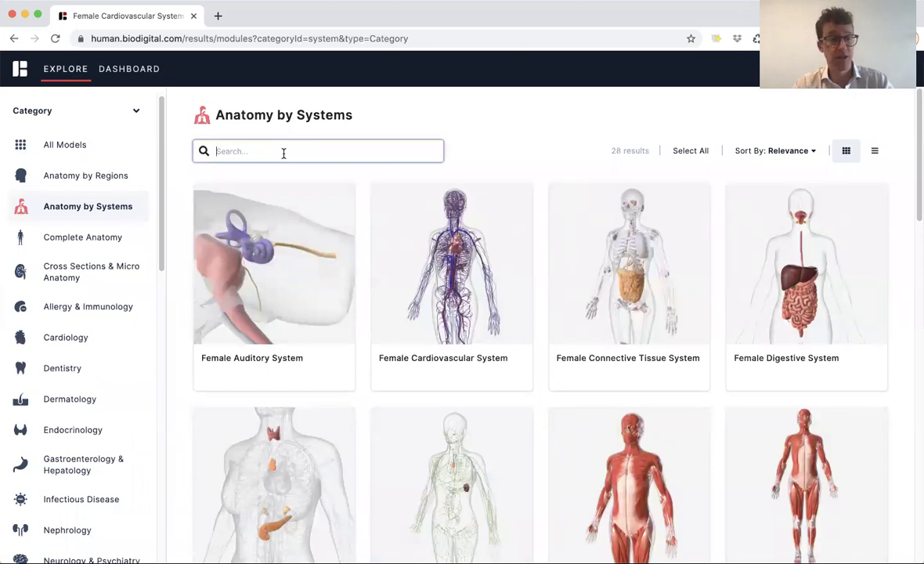
text(fema)
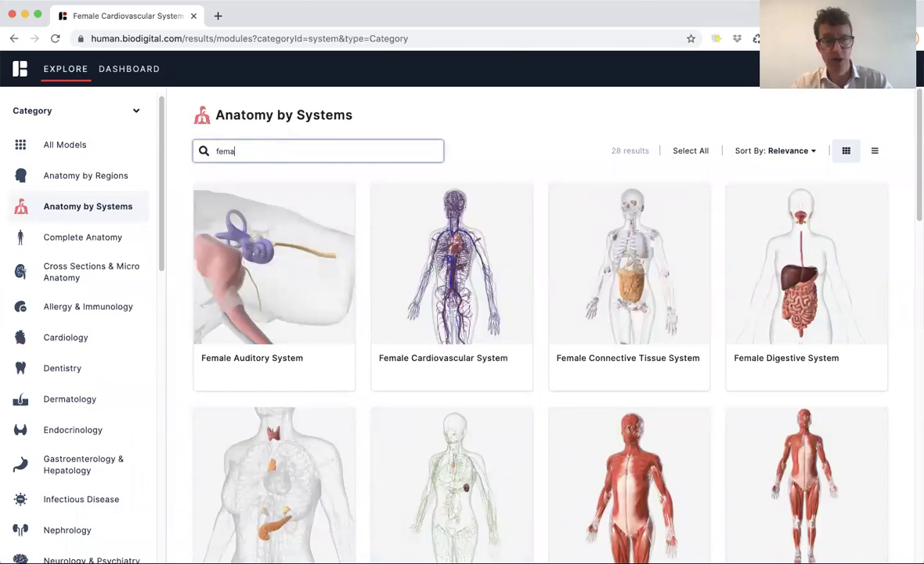
text(le car)
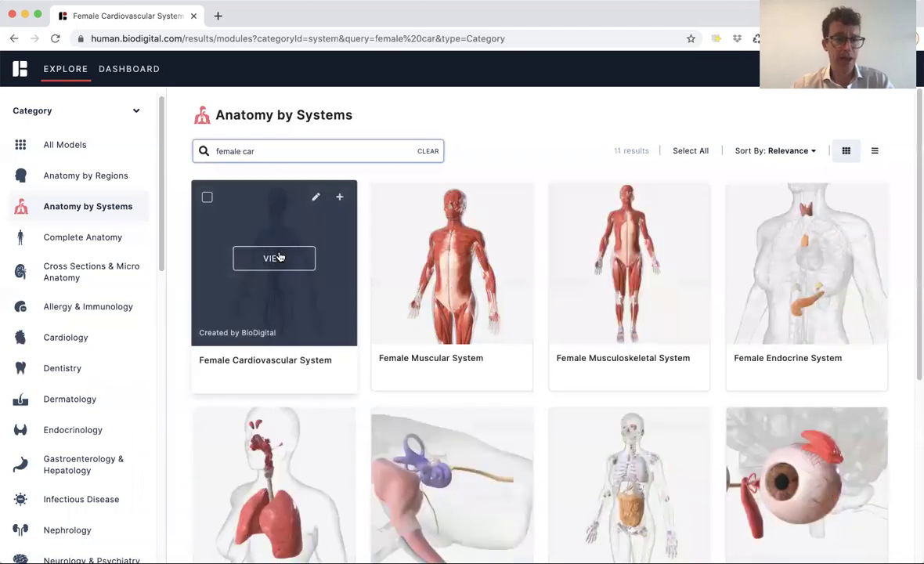
click(270, 256)
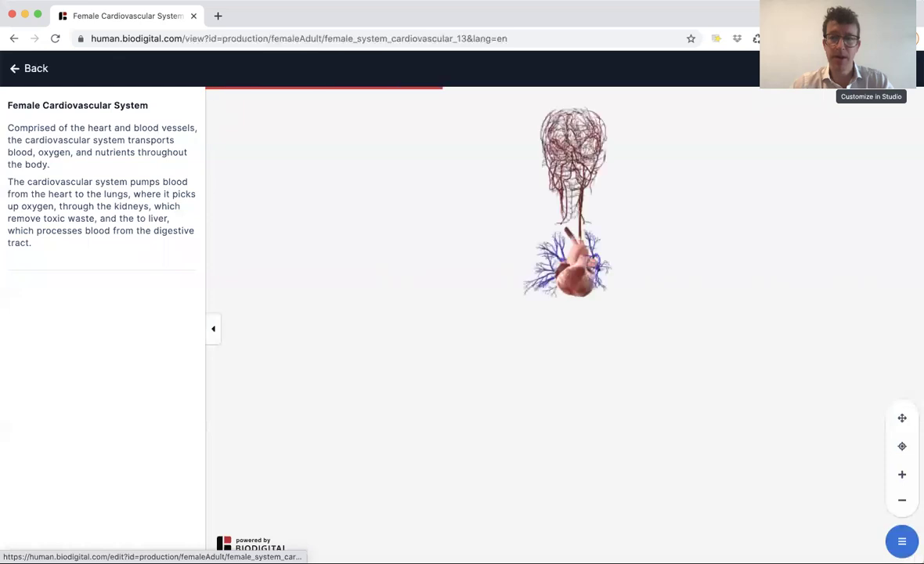
click(871, 69)
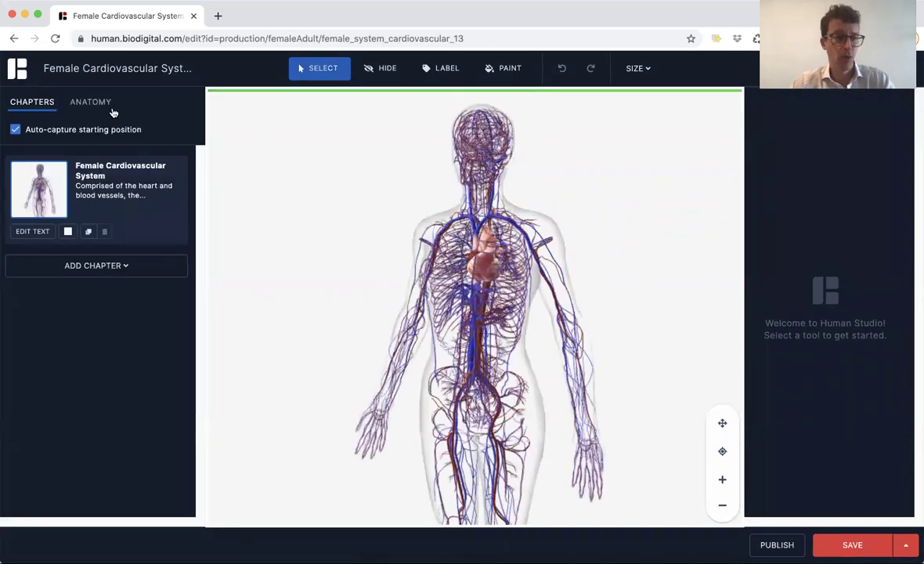
Isolate the Heart within the Cardiovascular system and show it from a front view
click(94, 102)
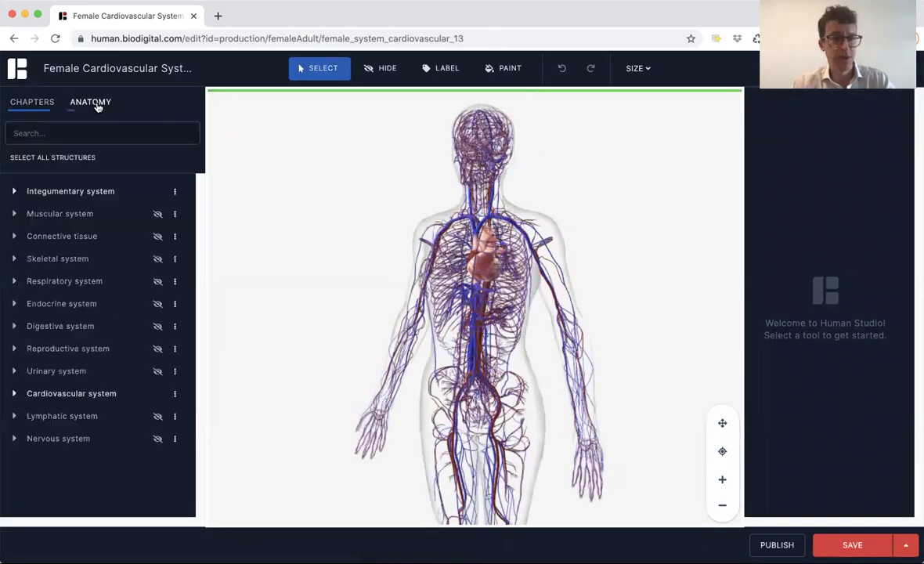
click(175, 393)
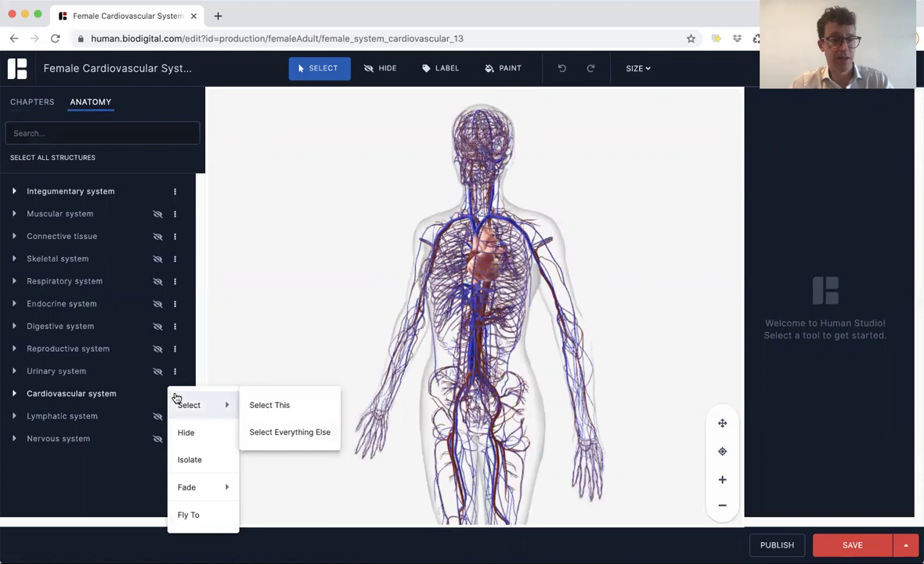
click(14, 393)
click(14, 393)
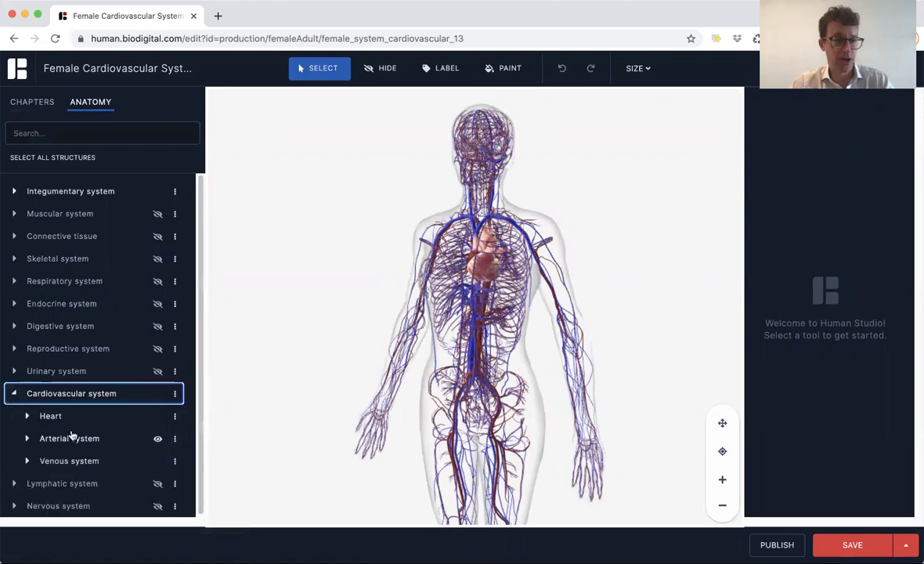
click(175, 416)
click(195, 482)
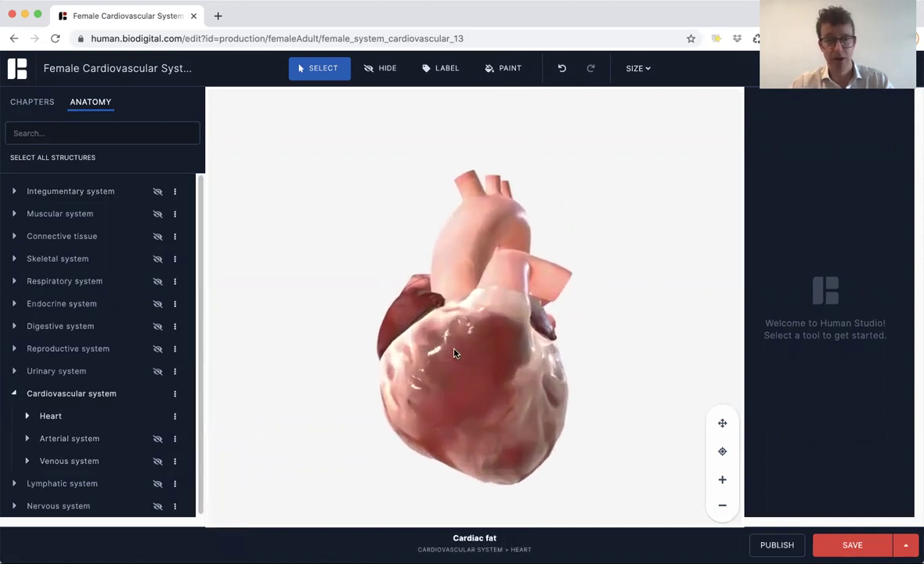
drag(495, 322, 101, 121)
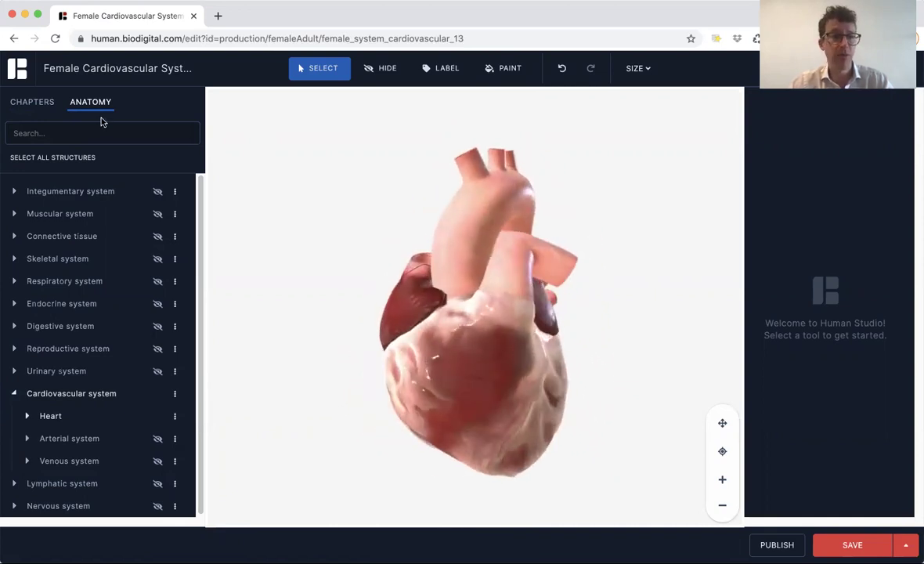
Duplicate the Female Cardiovascular System chapter to add a second chapter
click(35, 103)
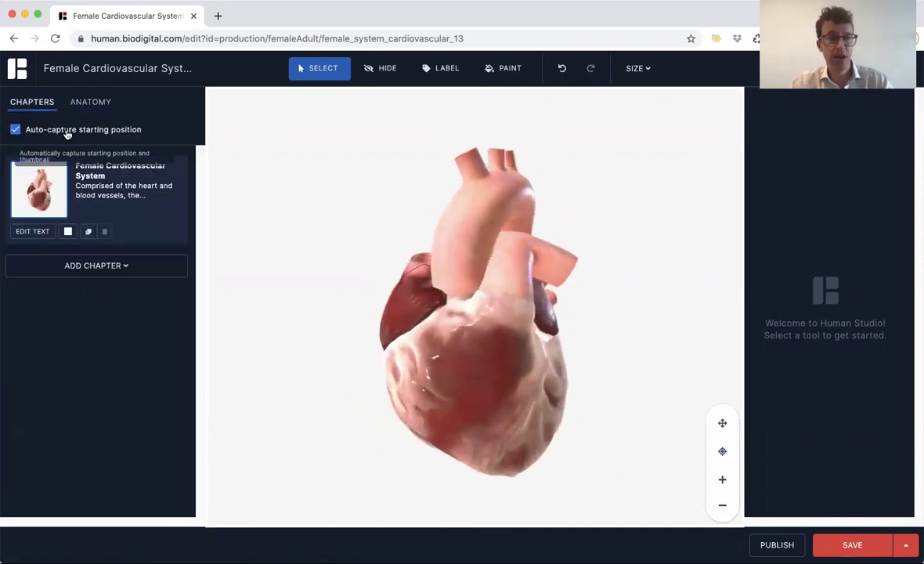
click(94, 266)
click(65, 296)
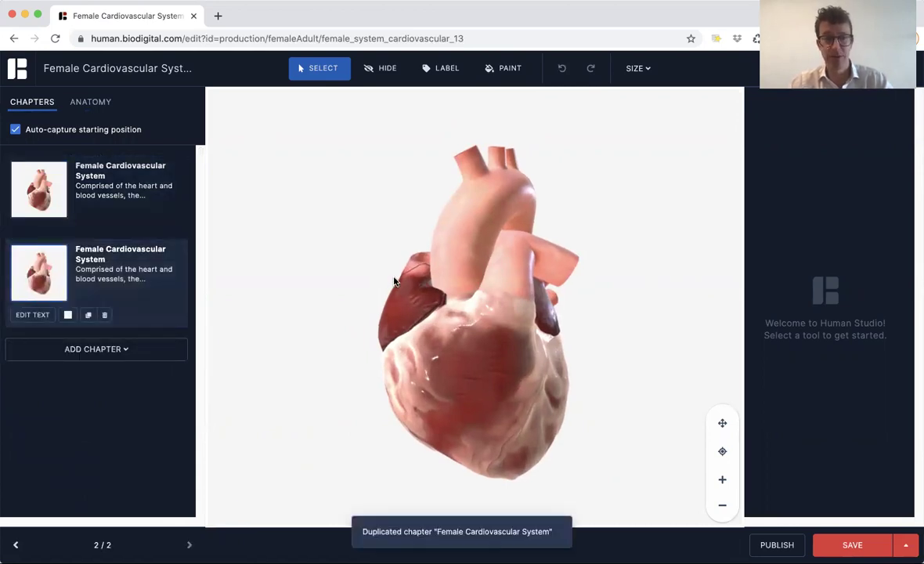
Hide the cardiac fat covering the heart in the second chapter
mouse_move(425, 289)
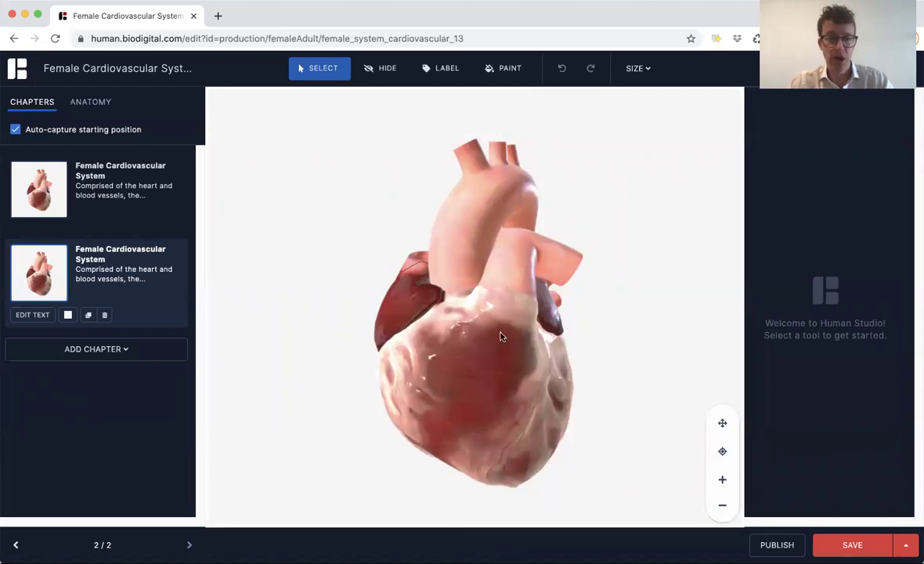
click(387, 69)
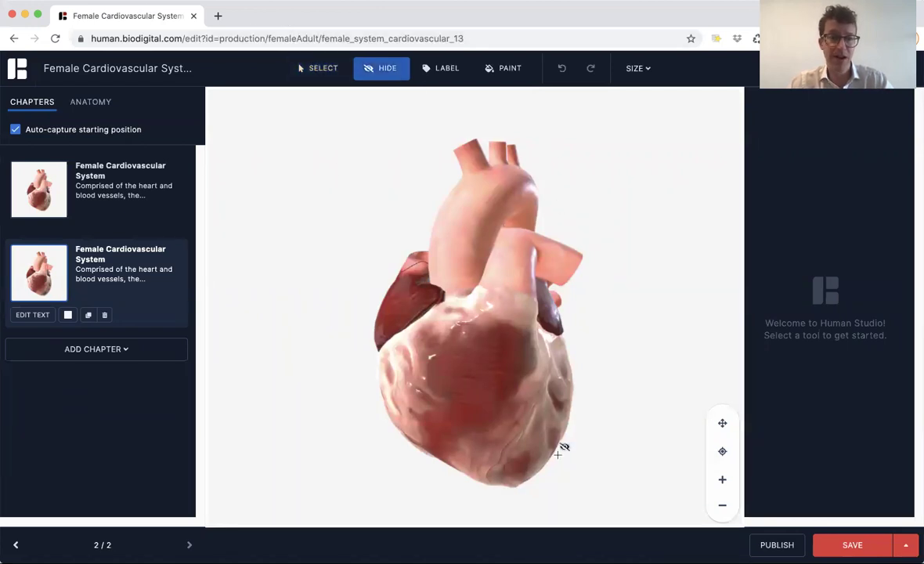
click(487, 374)
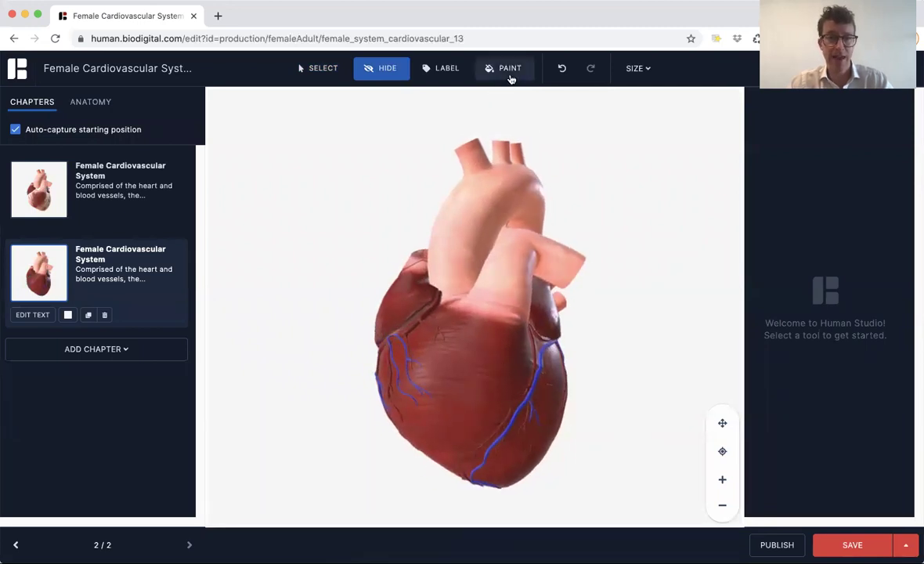
Paint the right ventricle with the Pink preset color
click(510, 73)
click(476, 341)
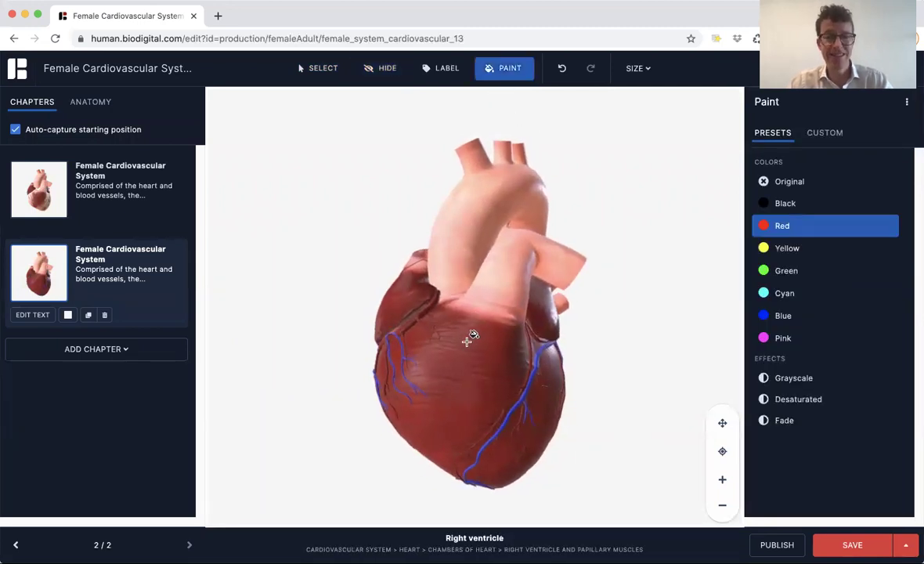
click(777, 341)
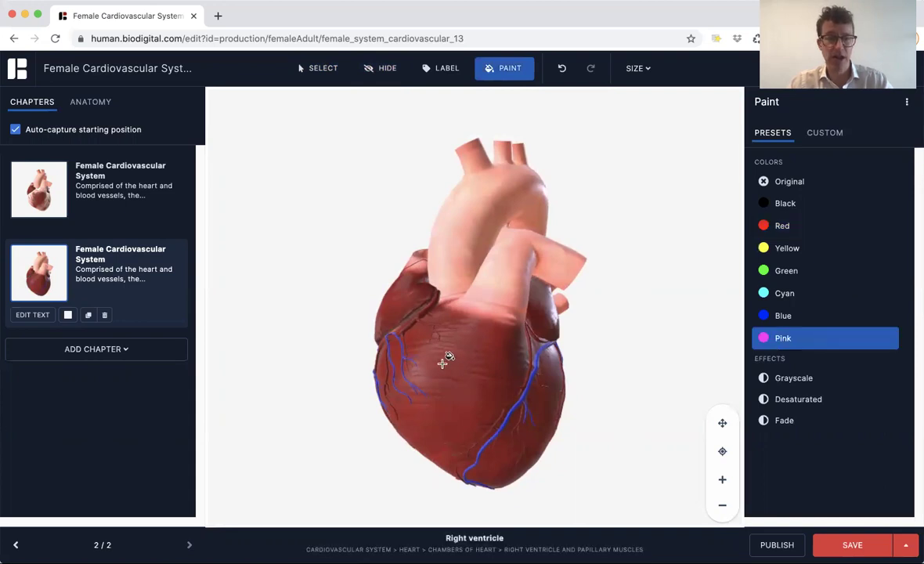
click(444, 362)
mouse_move(488, 347)
mouse_down()
mouse_move(472, 334)
mouse_move(480, 330)
mouse_up()
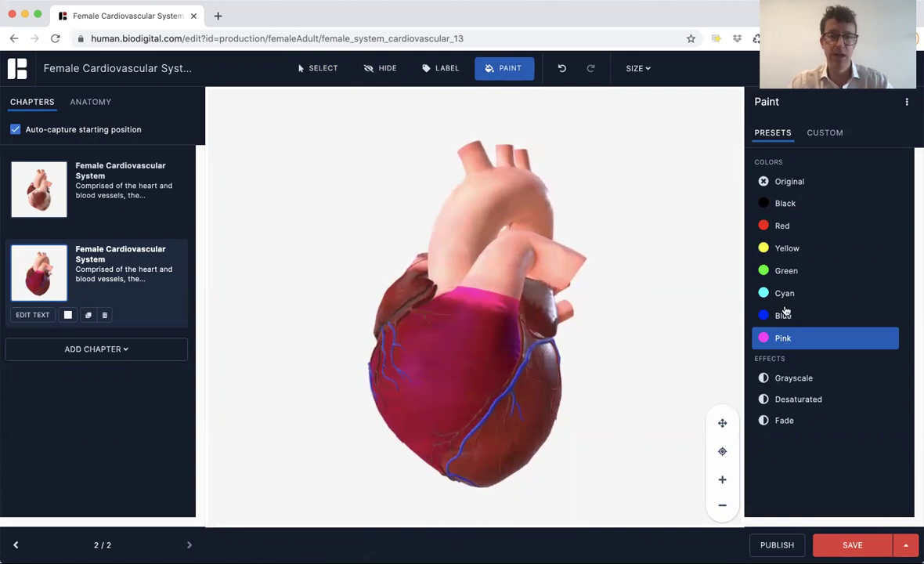
Paint the left ventricle blue and the right atrium green
click(783, 316)
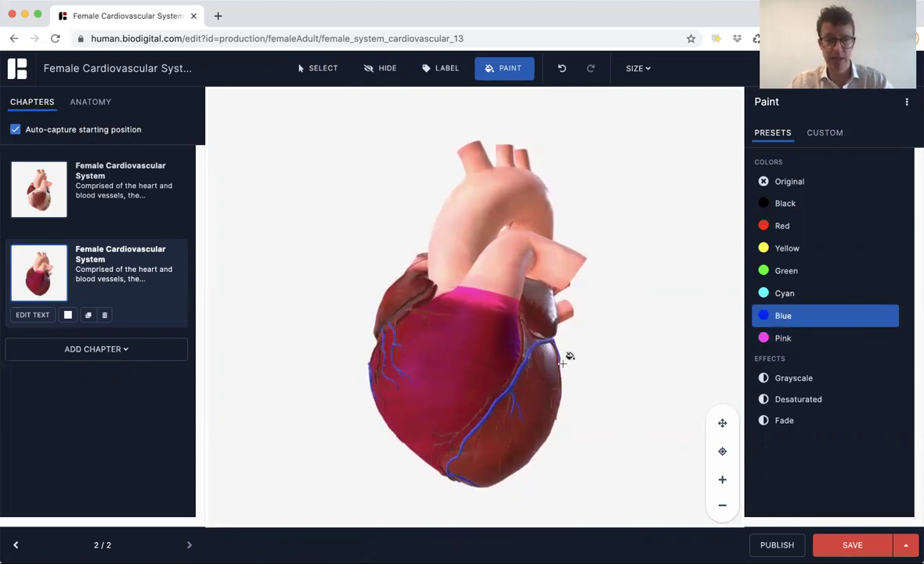
click(547, 366)
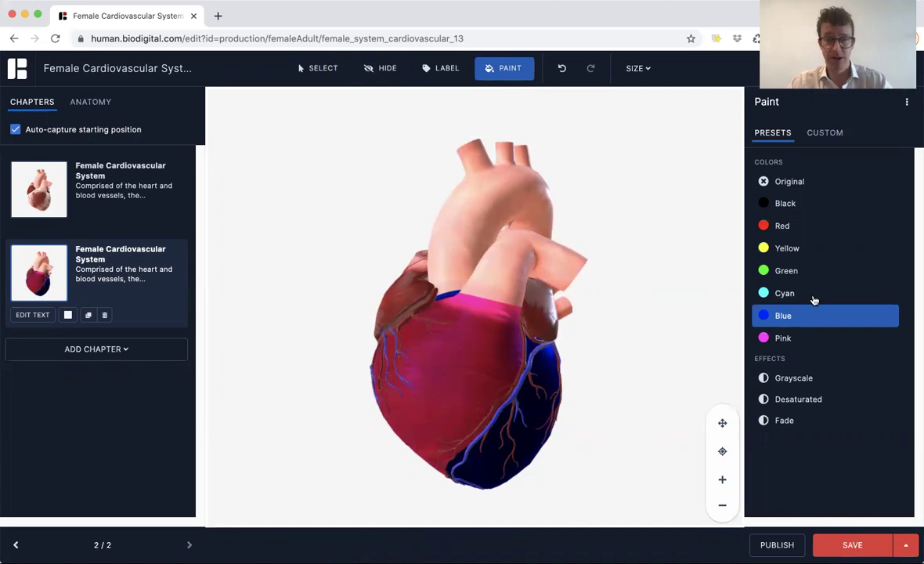
click(782, 271)
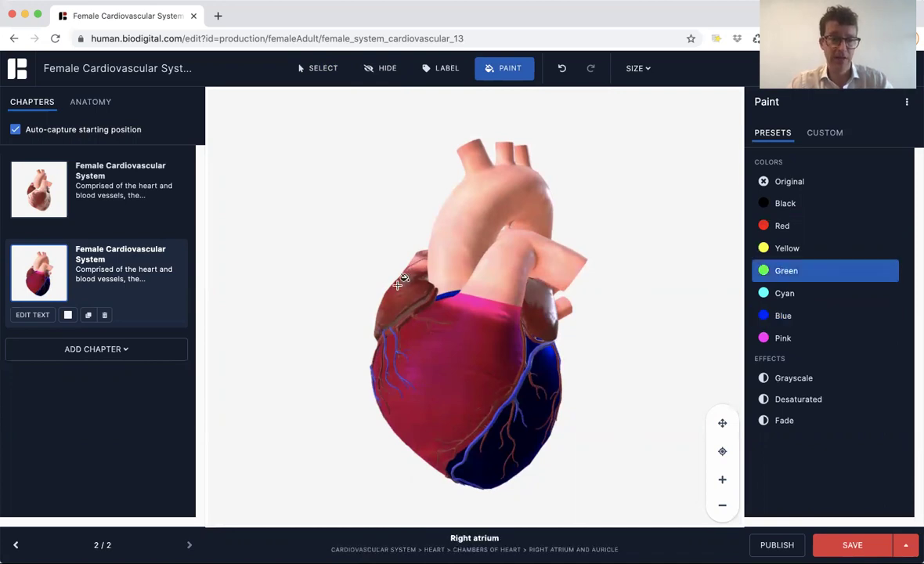
click(400, 287)
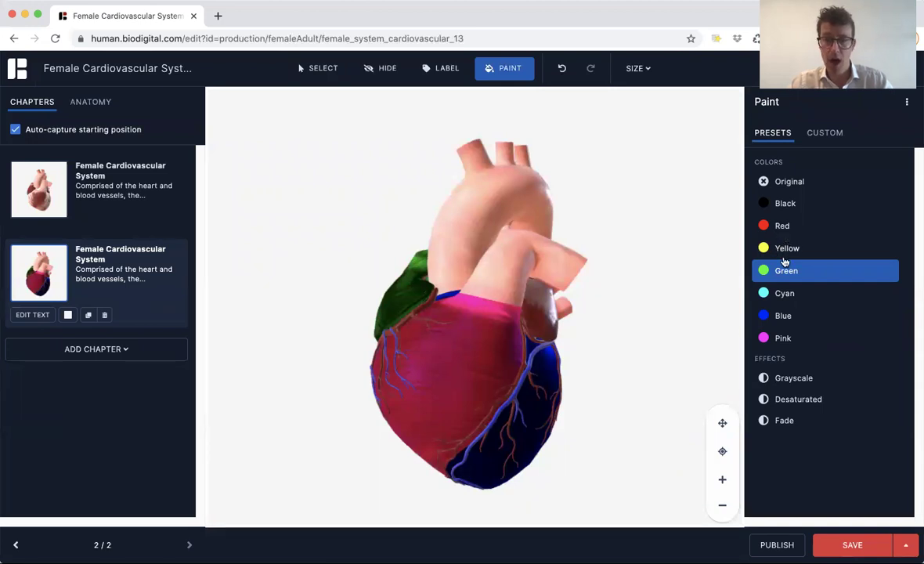
Paint the left atrium and left auricle red, replacing the yellow tried first
click(783, 249)
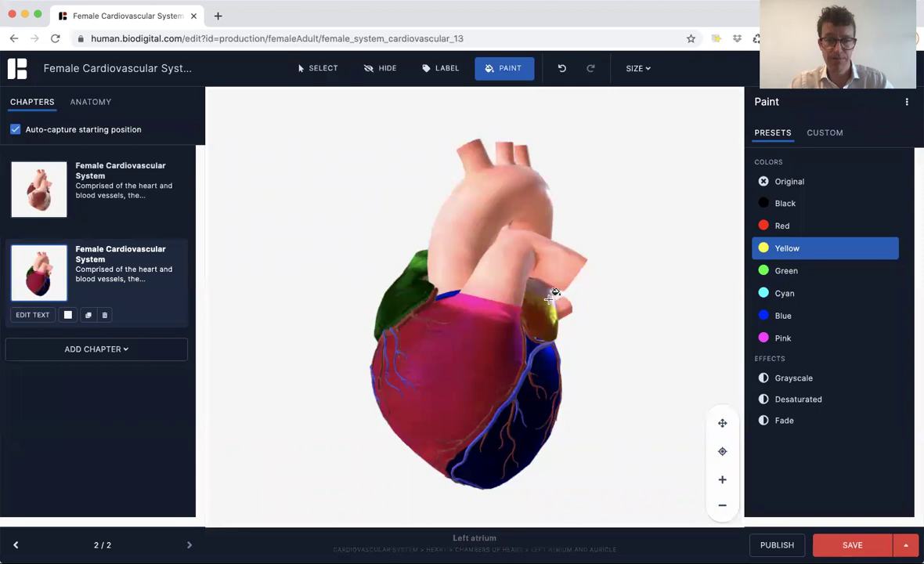
drag(543, 290, 543, 303)
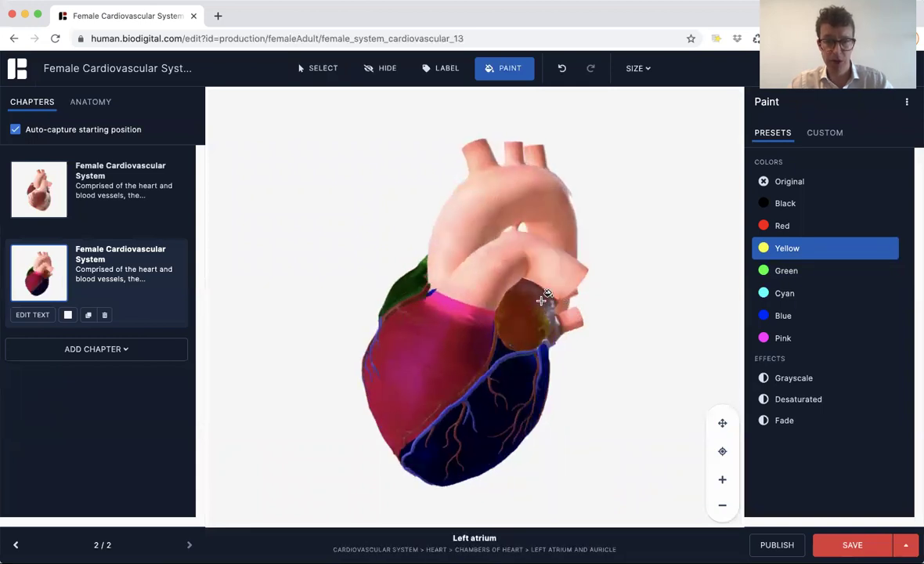
click(775, 225)
click(541, 313)
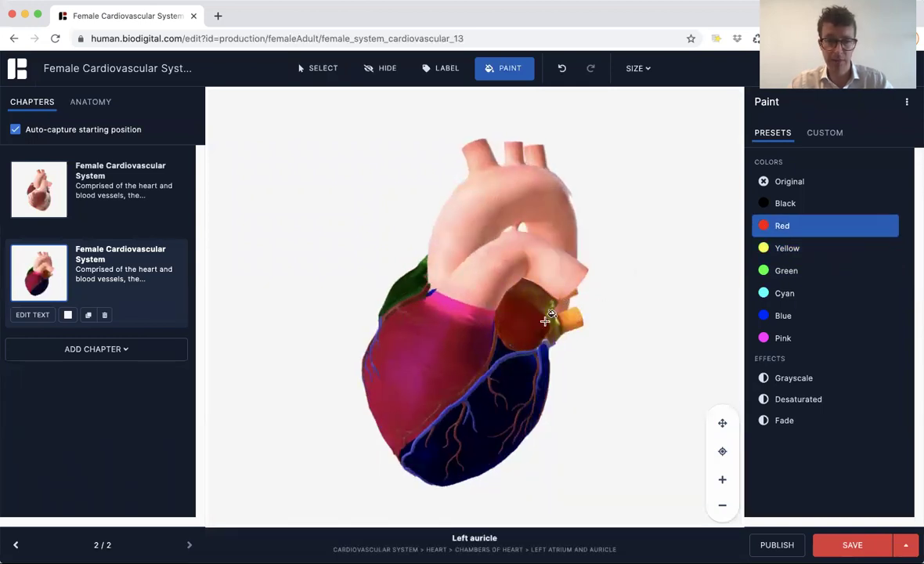
click(498, 350)
mouse_move(498, 351)
mouse_down()
mouse_move(285, 345)
mouse_move(475, 341)
mouse_move(521, 357)
mouse_move(515, 368)
mouse_up()
Label the right ventricle, right atrium and left ventricle, moving the right atrium and left ventricle labels toward the heart's outer edges
click(446, 69)
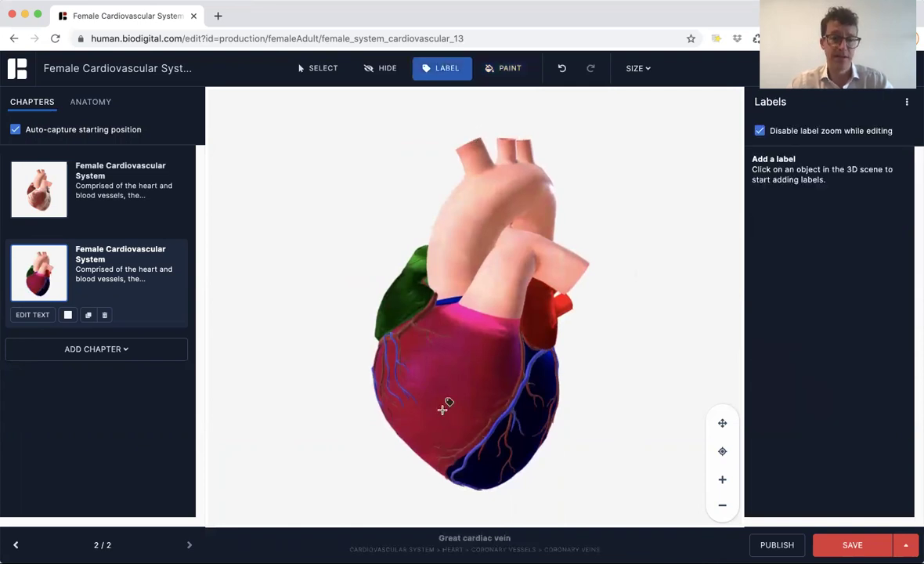
click(444, 366)
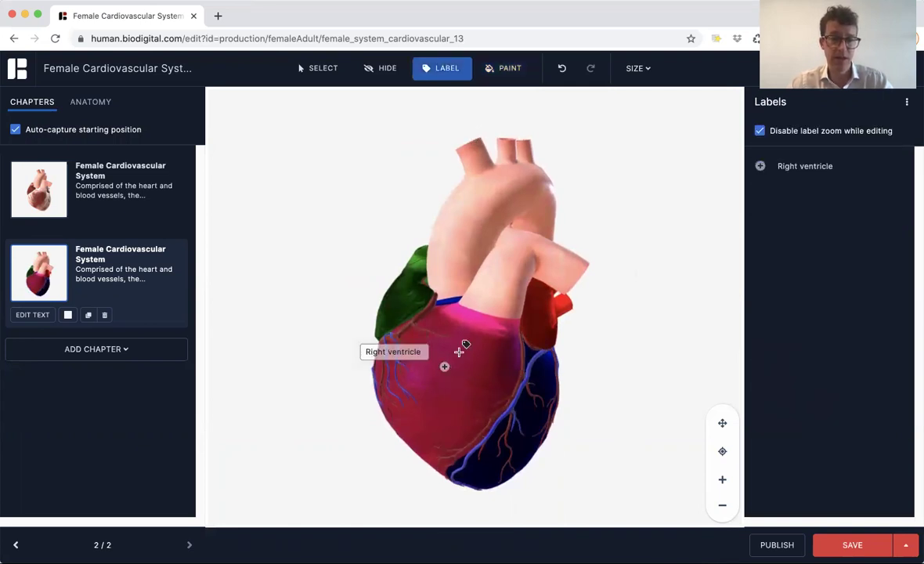
click(402, 294)
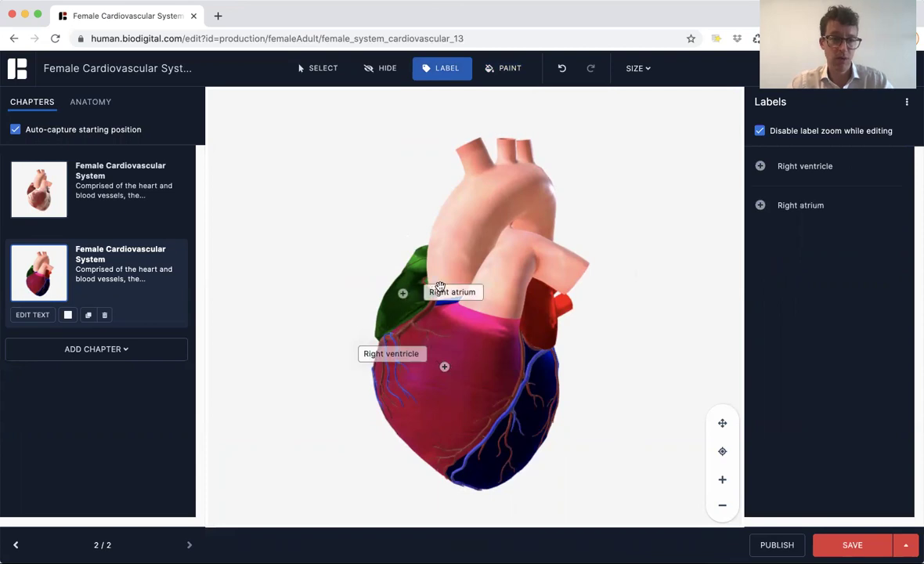
drag(425, 282, 340, 267)
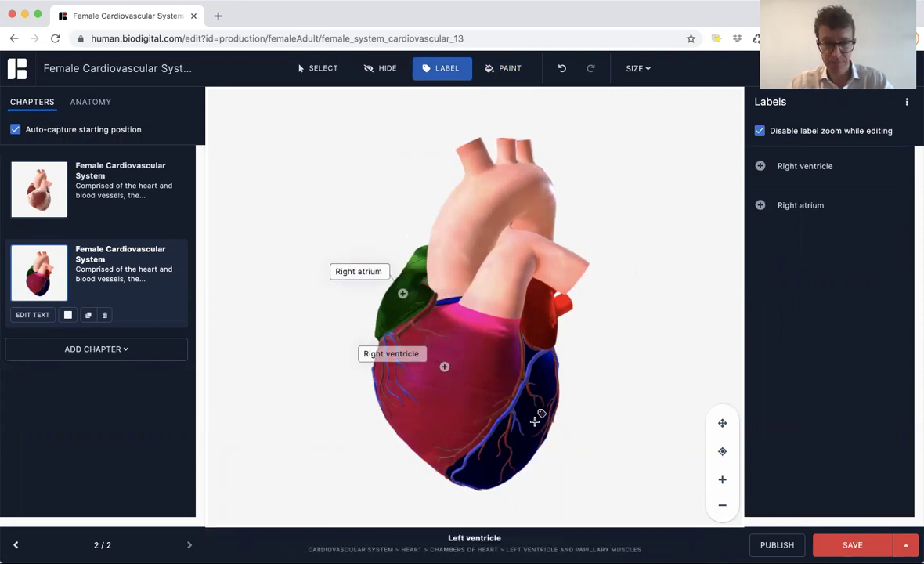
click(531, 415)
drag(599, 417, 595, 402)
click(548, 316)
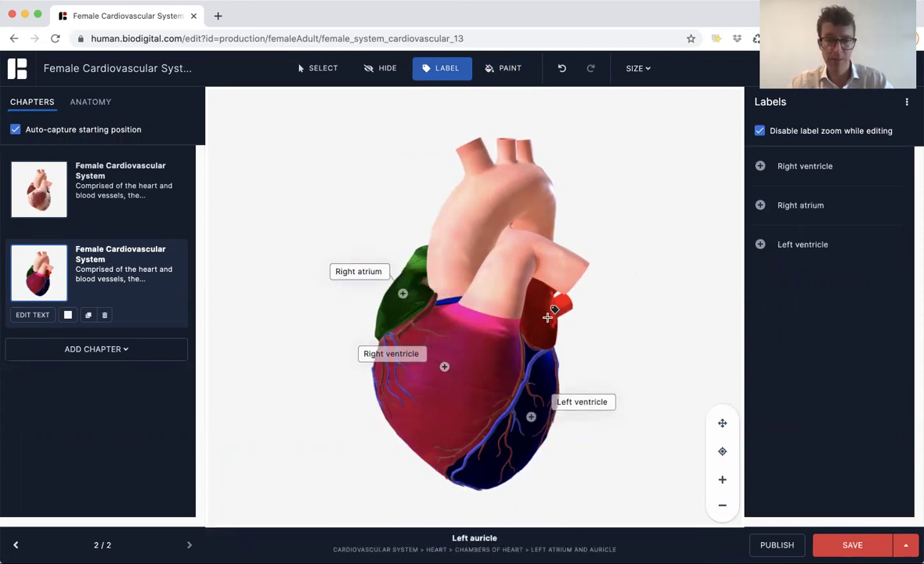
drag(596, 315, 600, 308)
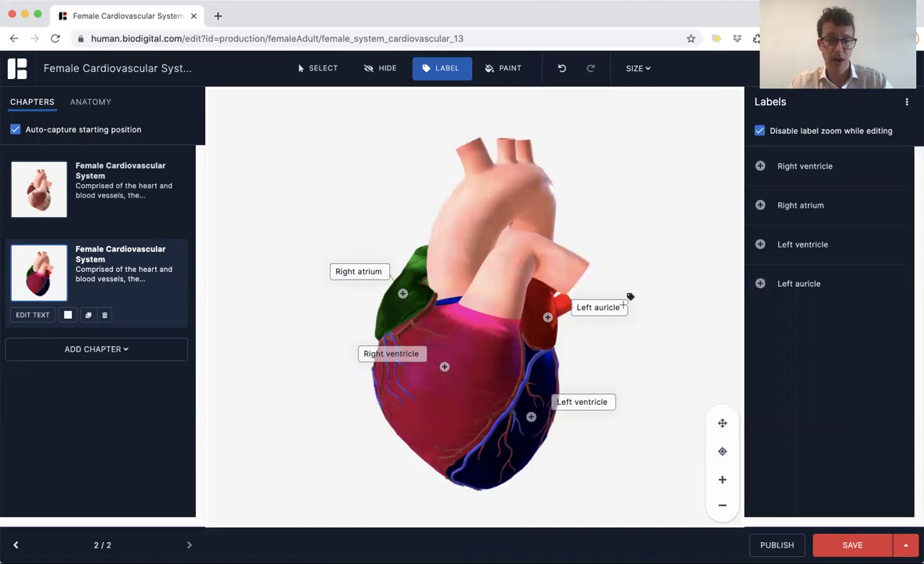
click(545, 319)
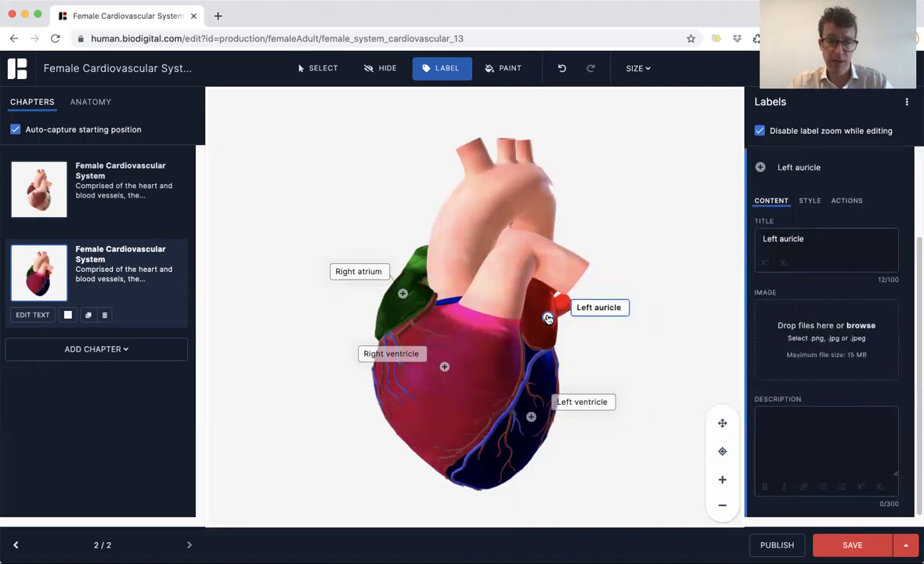
drag(544, 321, 545, 304)
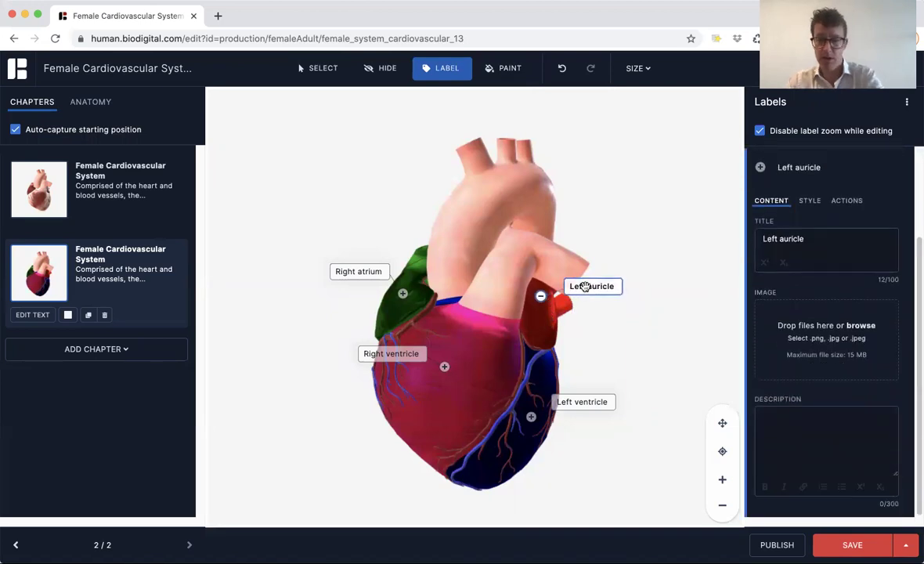
key(Delete)
Label the left atrium and place its label just outside the heart beside the red chamber
click(547, 289)
drag(592, 294, 593, 283)
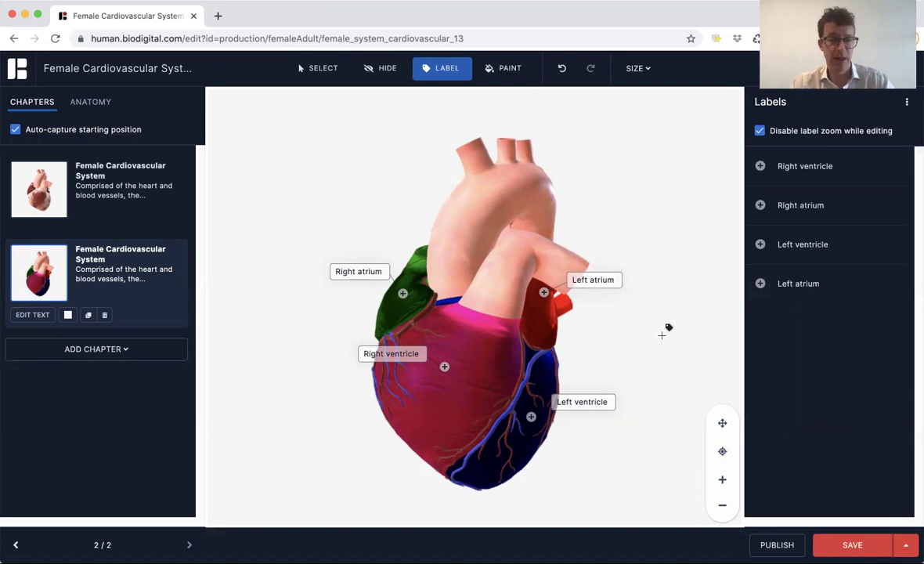
Add the description "Main pumping chamber of the heart" to the left ventricle label
drag(465, 345, 637, 272)
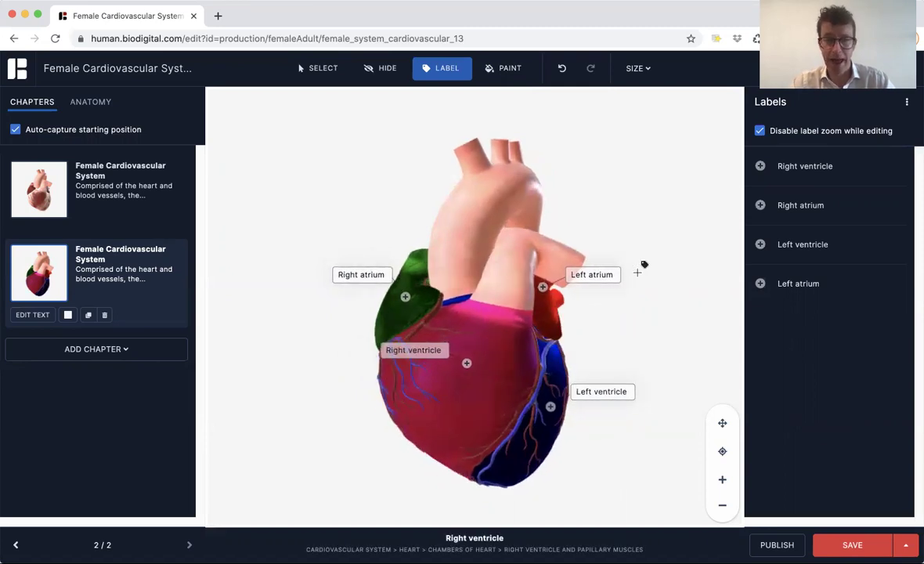
click(598, 390)
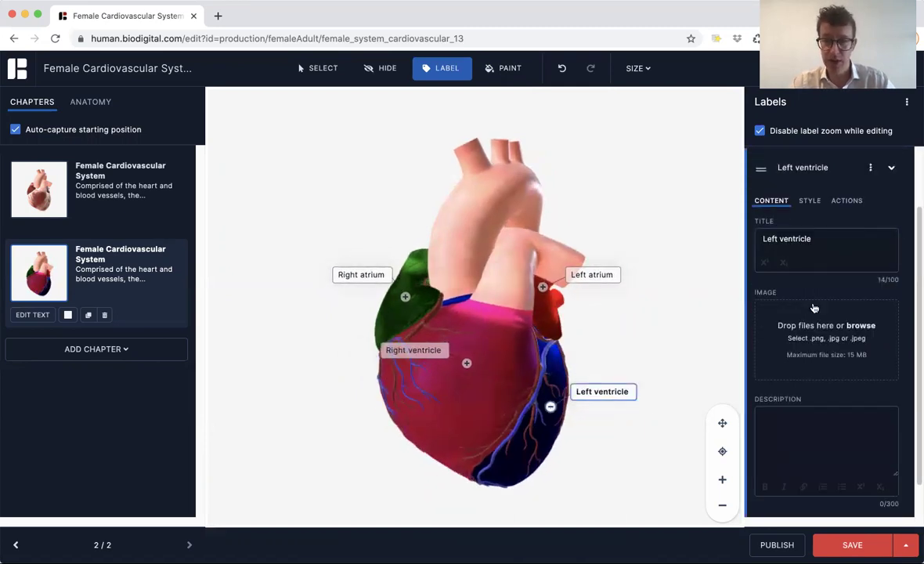
click(795, 421)
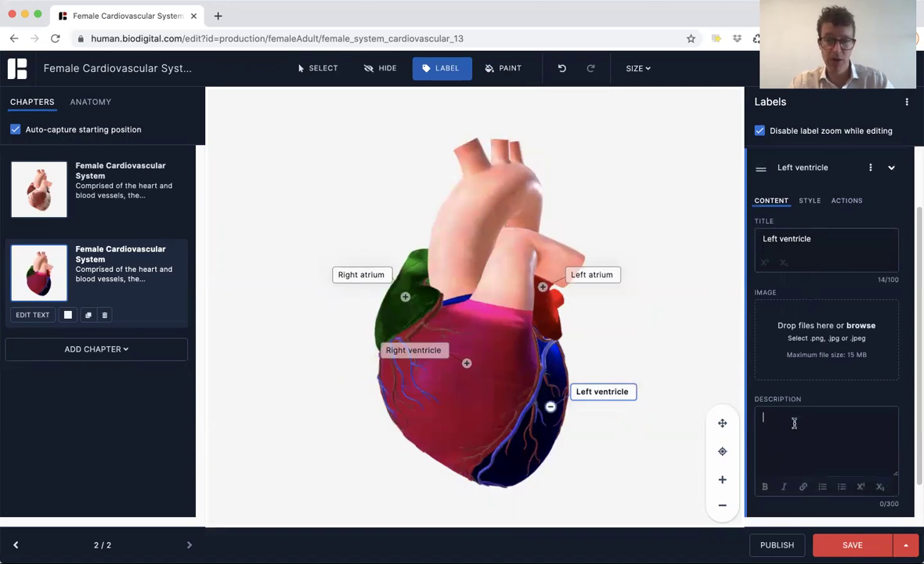
text(Main)
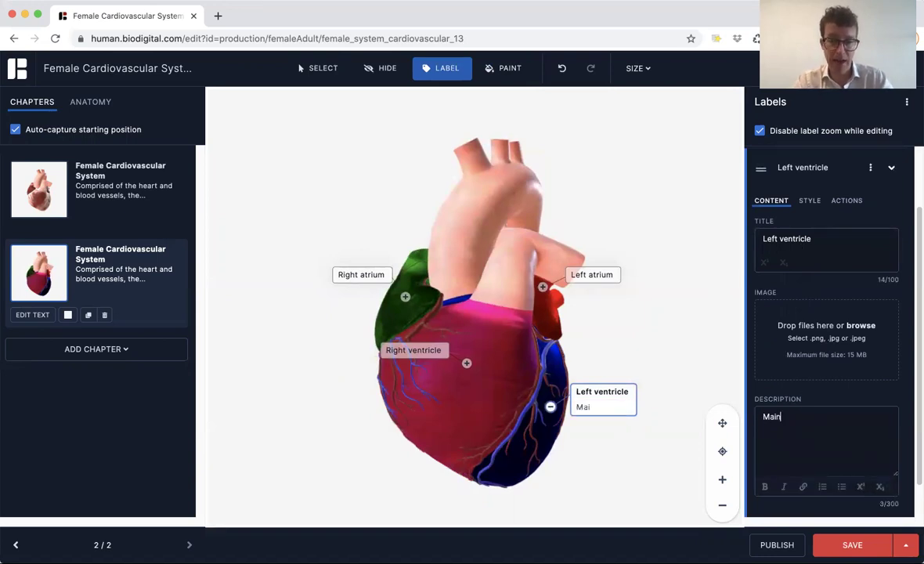
text( pumping chamber of the heart)
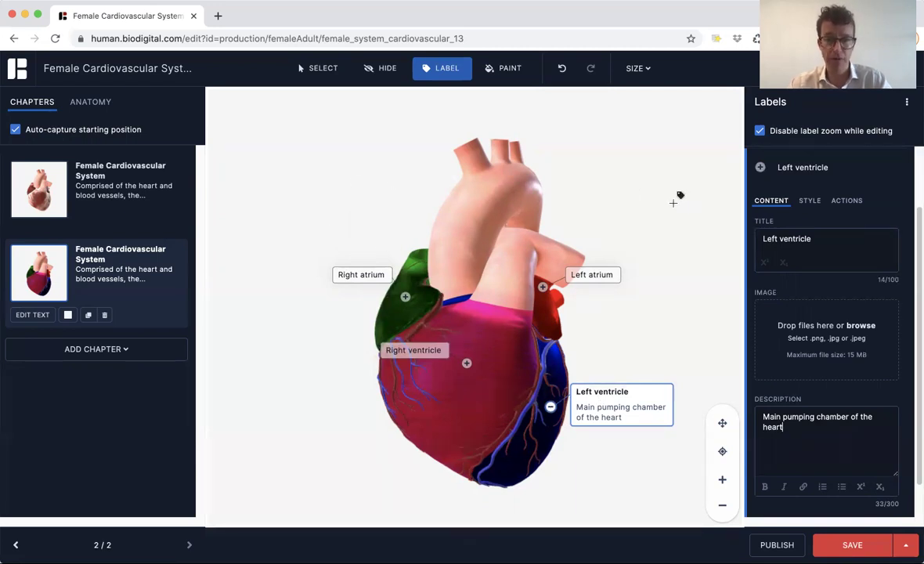
click(673, 203)
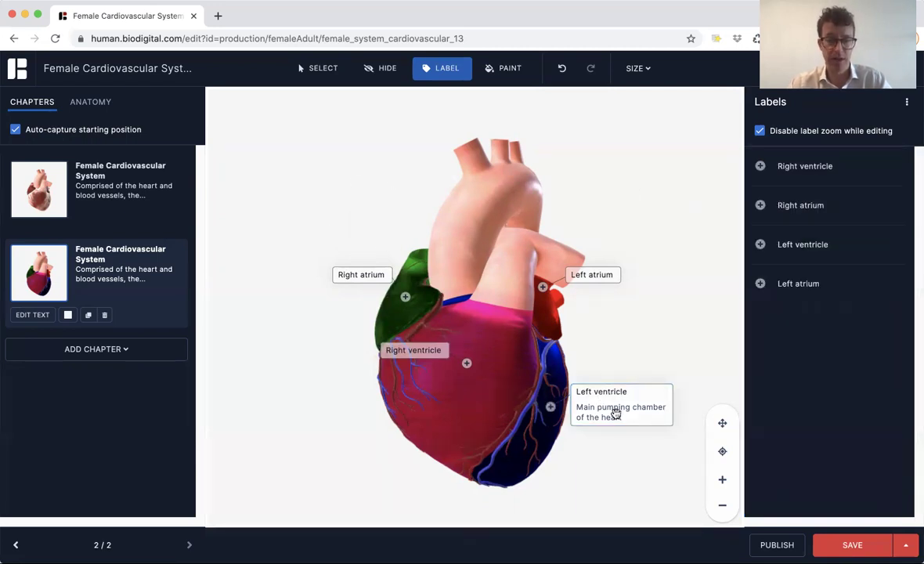
Set the left ventricle label to hide its description and image on load, and test expanding and collapsing the label
click(616, 414)
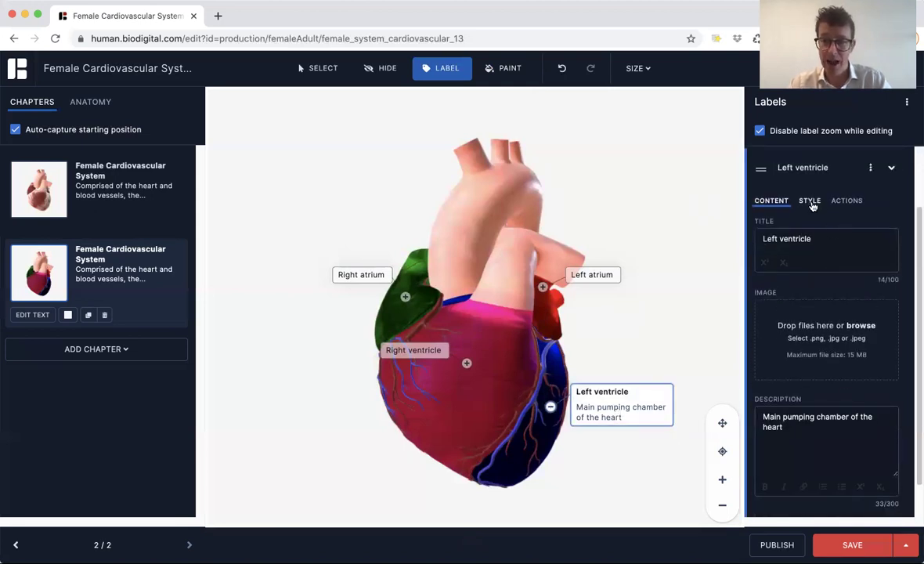
click(810, 202)
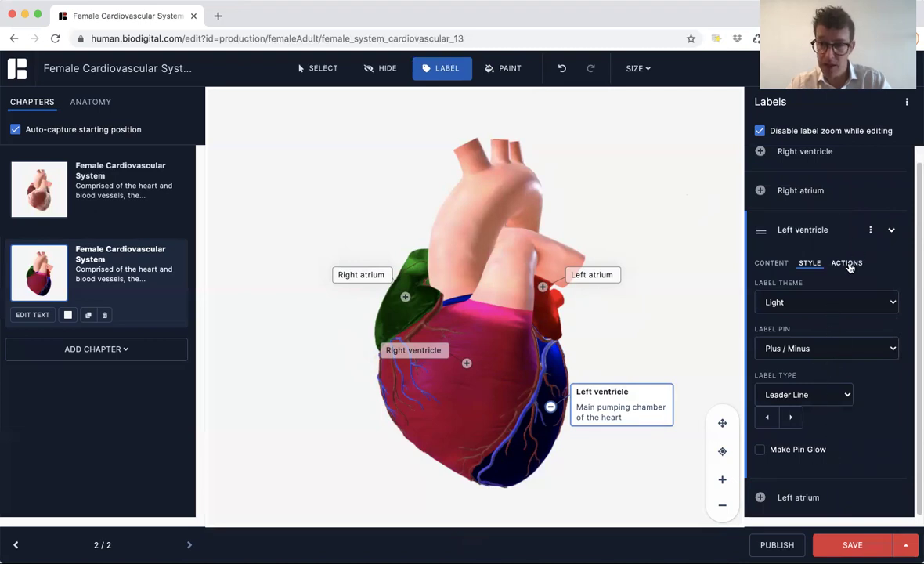
click(846, 264)
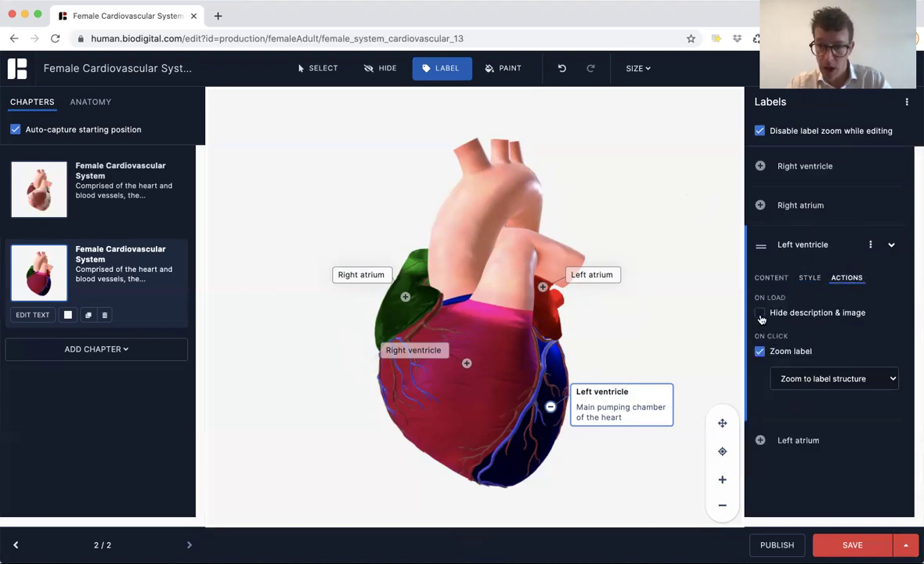
click(760, 314)
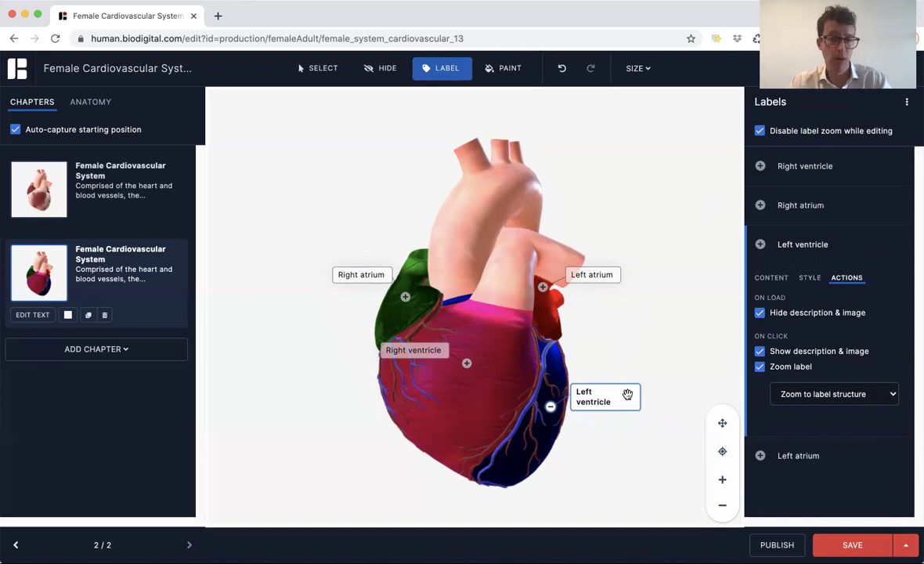
click(627, 394)
click(625, 394)
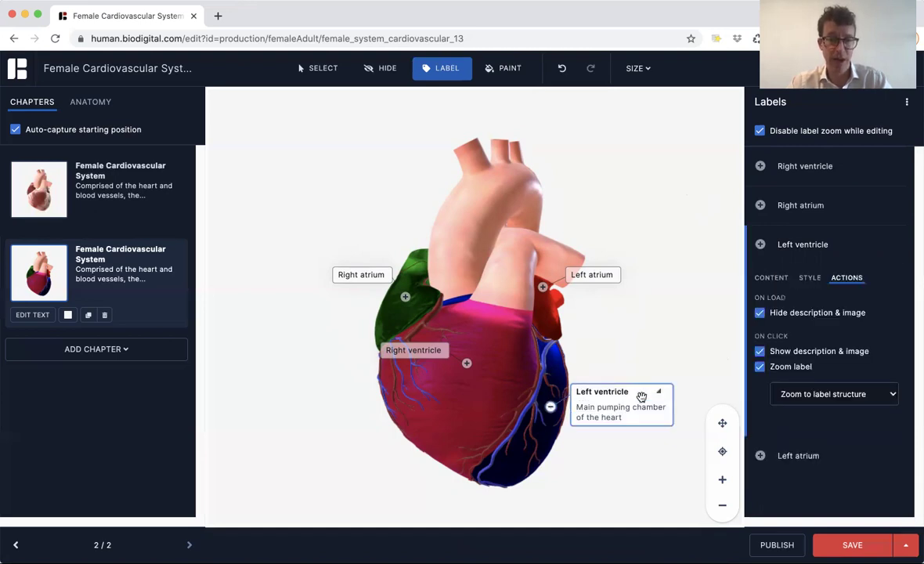
click(657, 394)
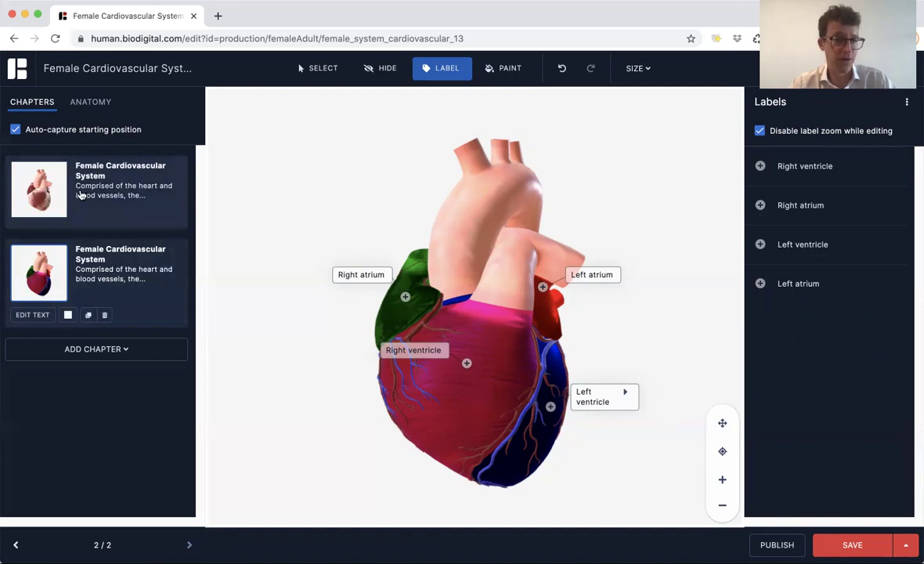
Duplicate the first chapter and open the copy as the third chapter
click(79, 191)
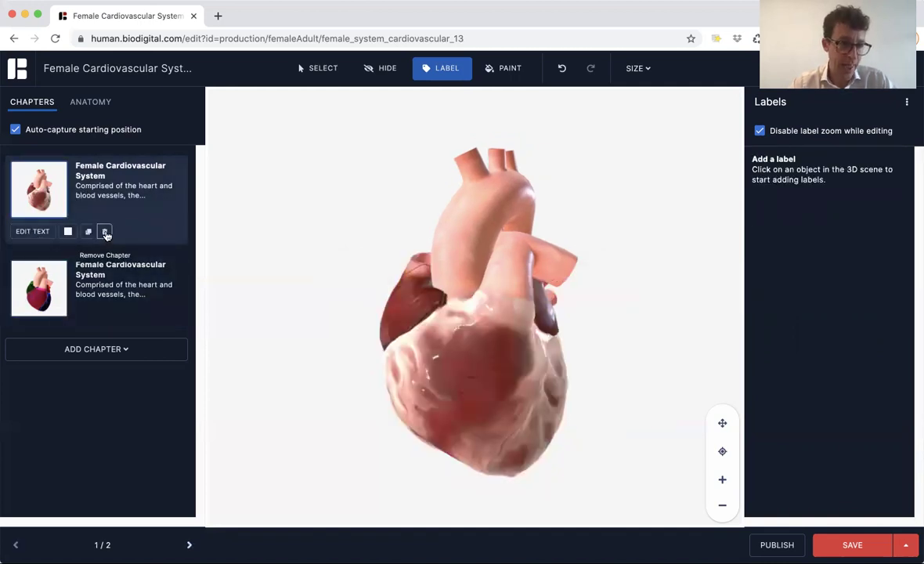
click(88, 233)
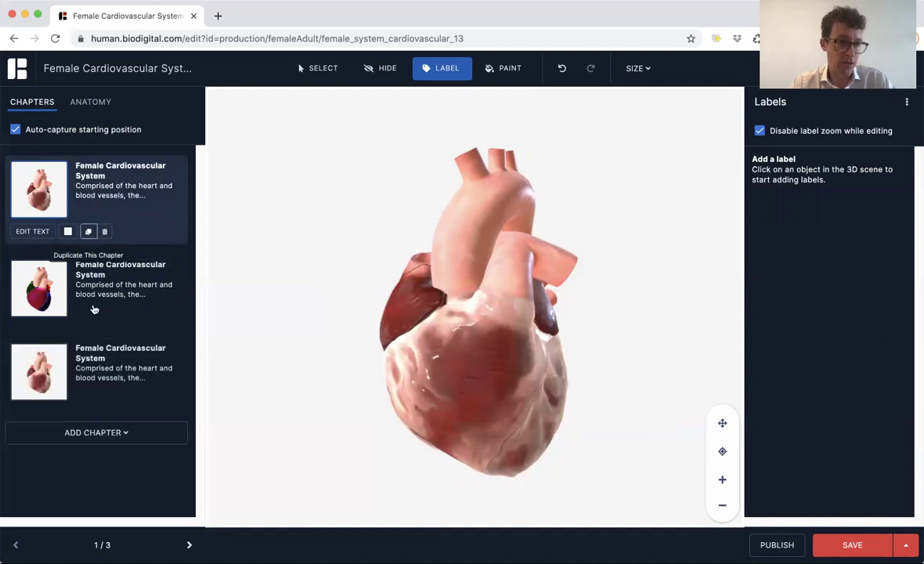
drag(478, 355, 462, 371)
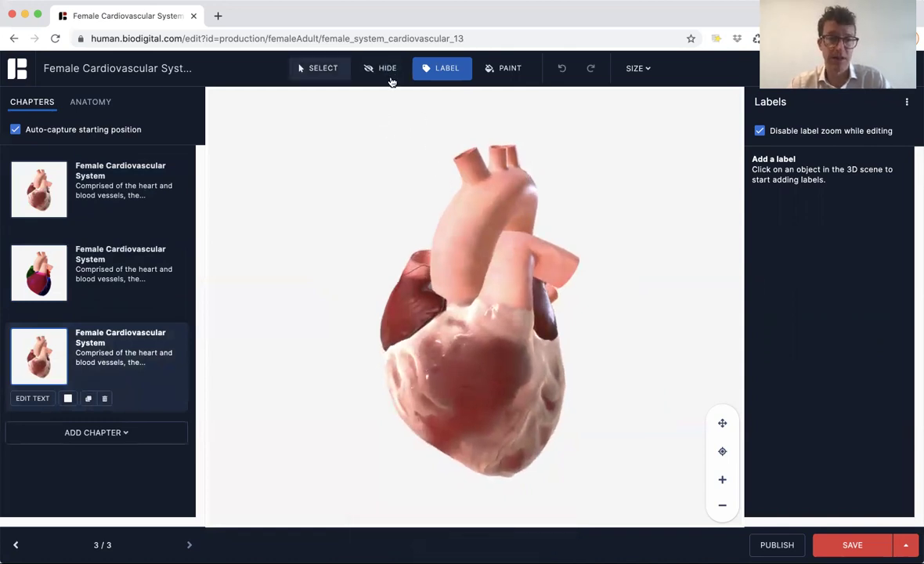
Paint the aorta pink and the pulmonary artery blue in the third chapter
click(507, 70)
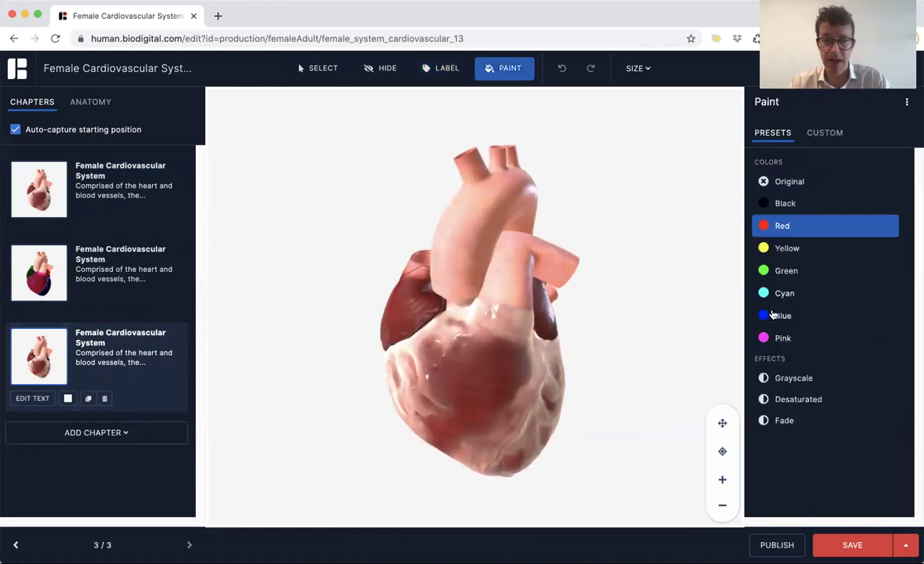
click(782, 338)
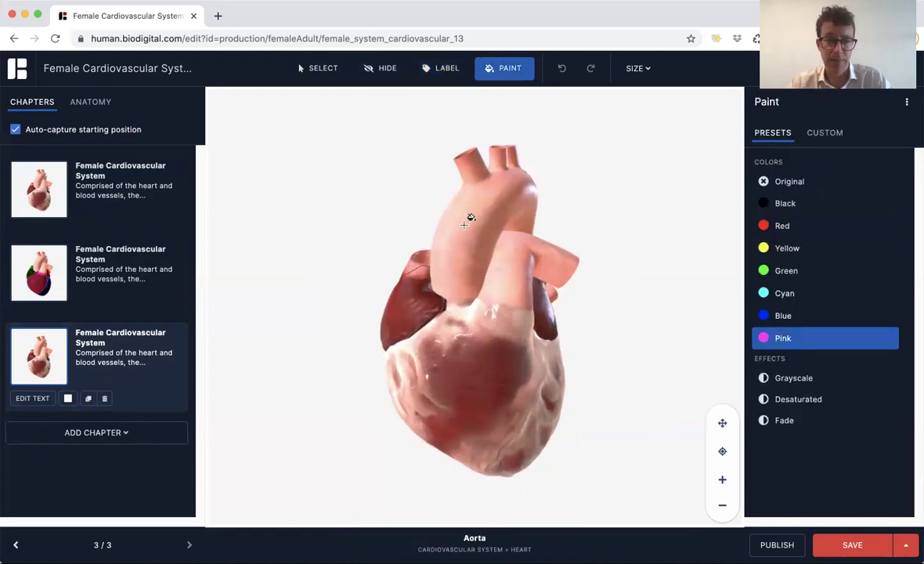
click(470, 214)
click(783, 315)
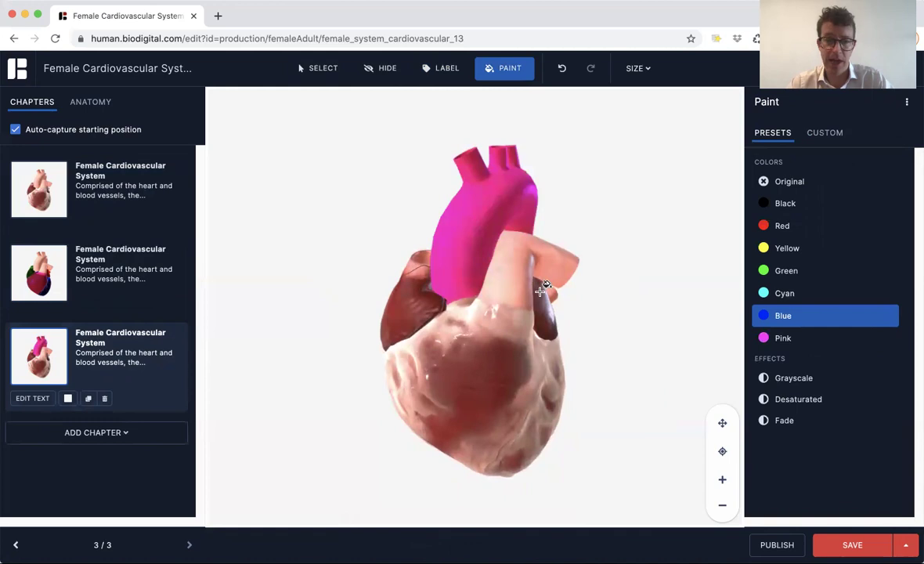
click(505, 264)
Search the anatomy for "superior vena" and show the superior vena cava
drag(669, 250, 645, 241)
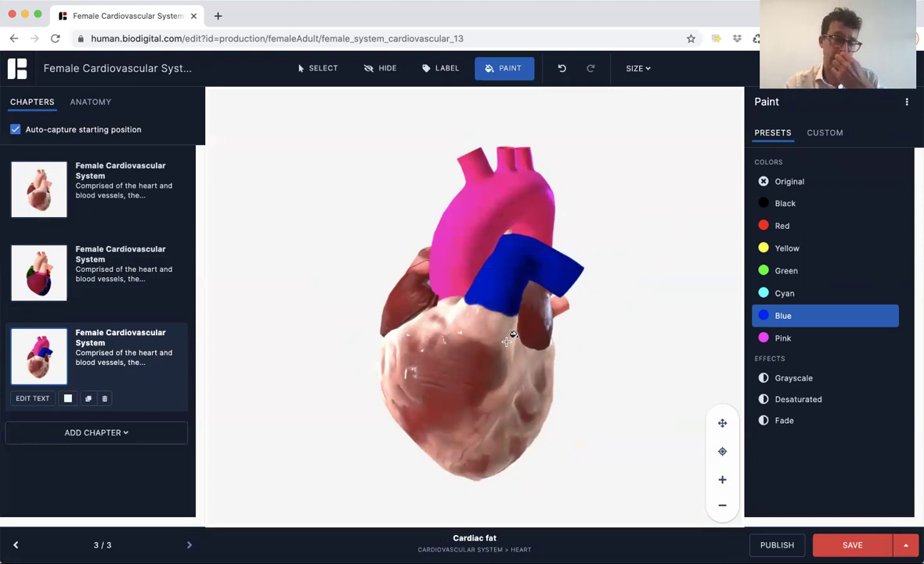
drag(489, 379, 503, 330)
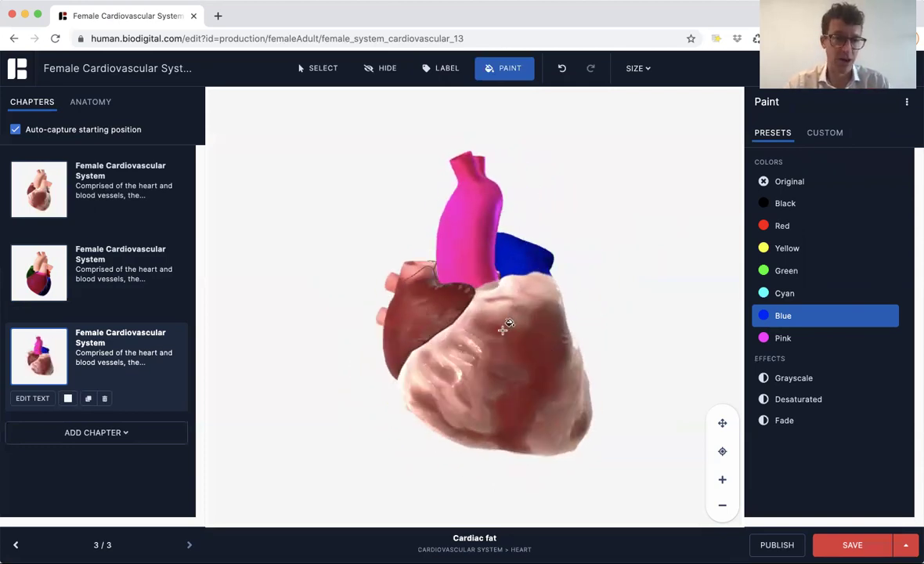
drag(401, 259, 438, 257)
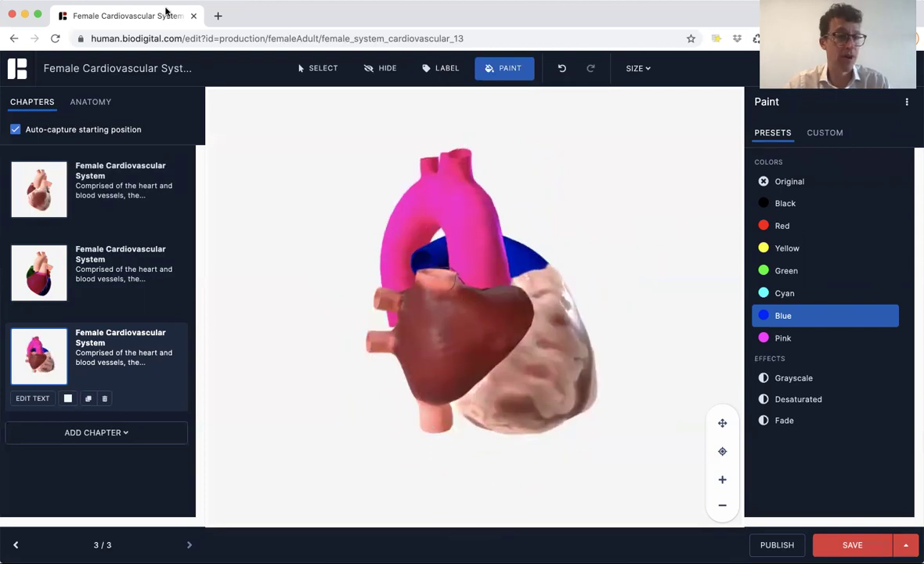
click(99, 103)
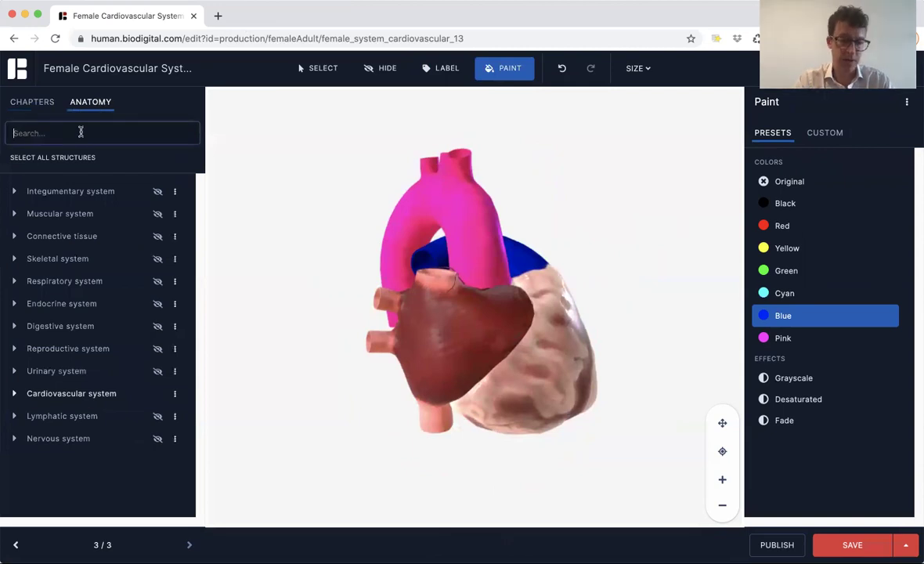
text(superior vena)
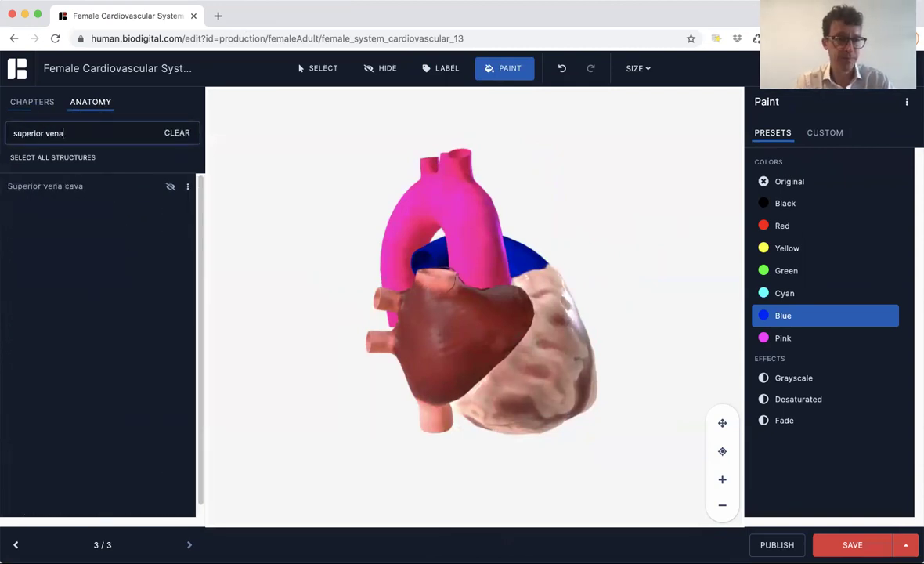
click(170, 185)
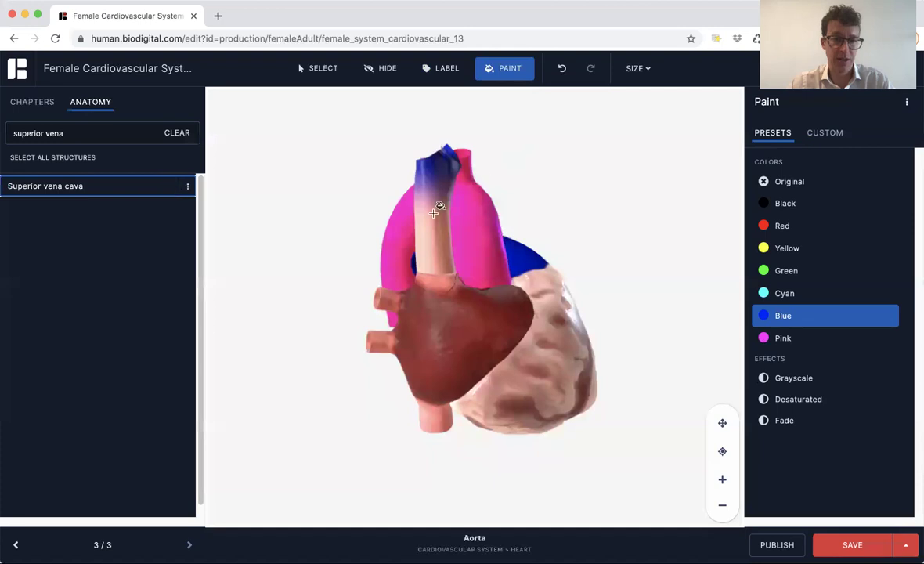
Search the anatomy for "inferior vena" and show the inferior vena cava
drag(74, 135, 4, 133)
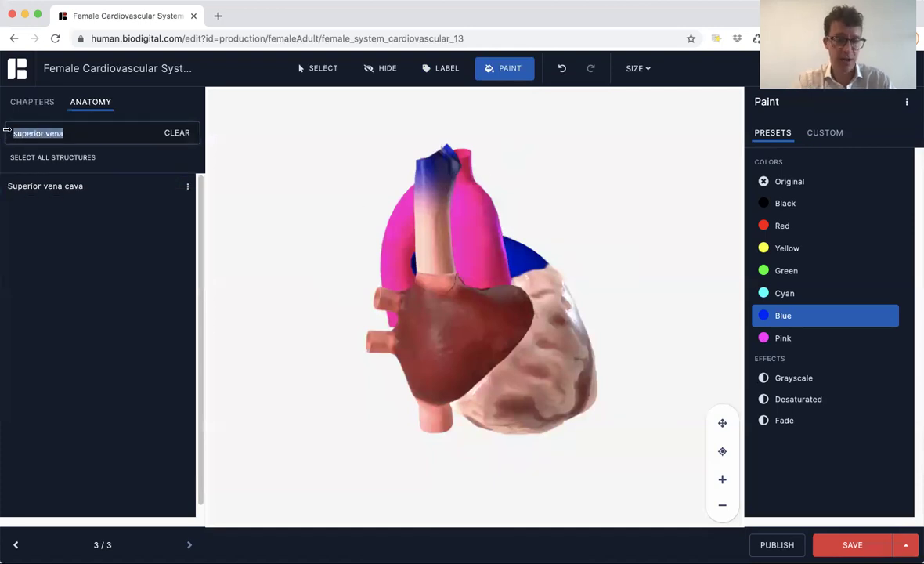
text(inferior vena)
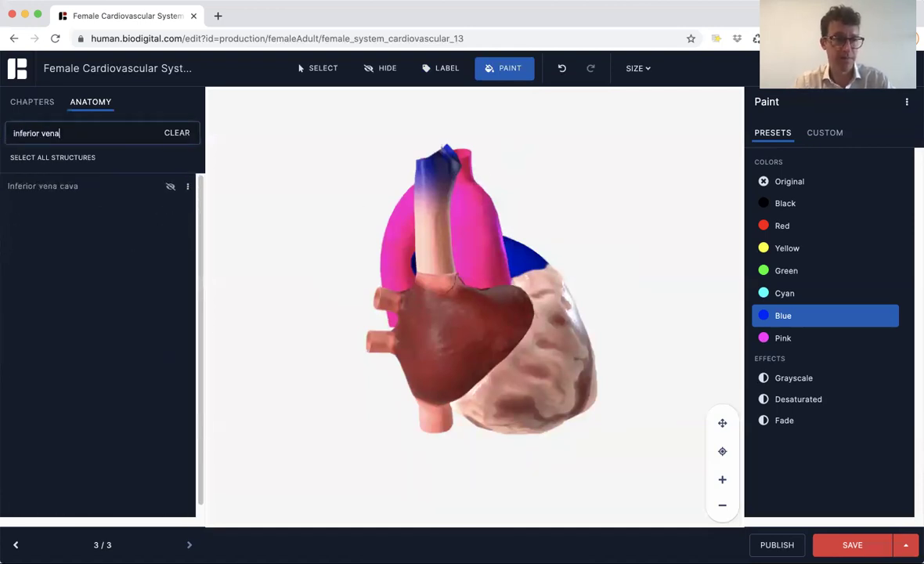
click(149, 187)
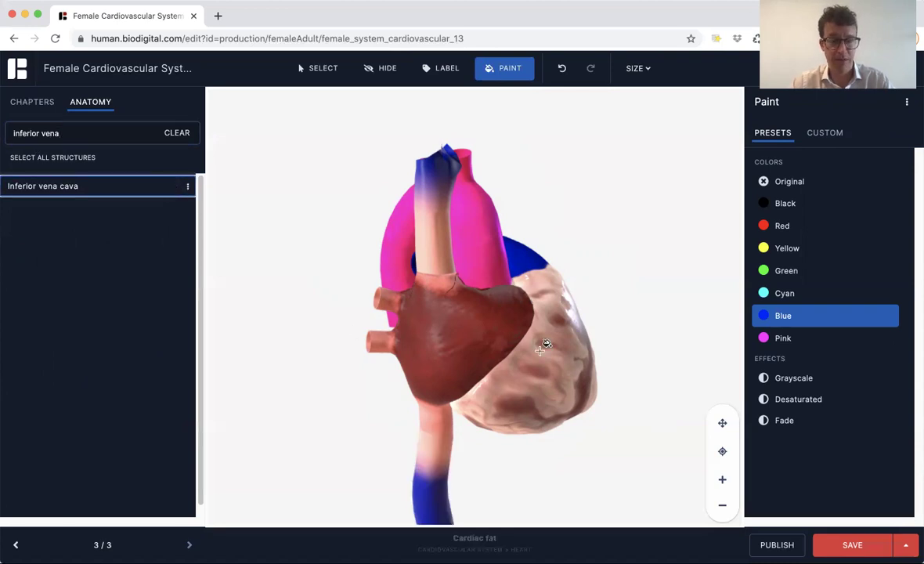
Paint the superior and inferior venae cavae cyan
drag(459, 345, 481, 329)
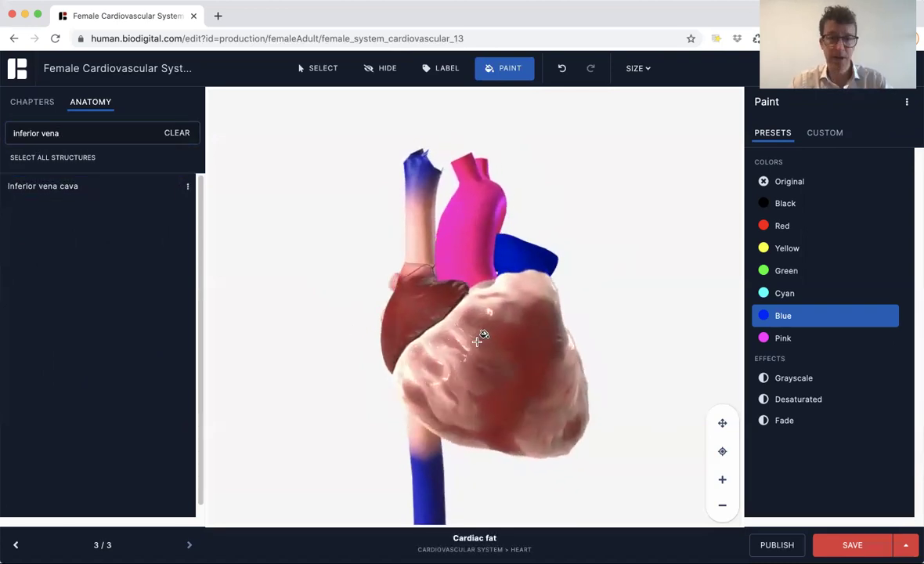
click(783, 294)
click(425, 213)
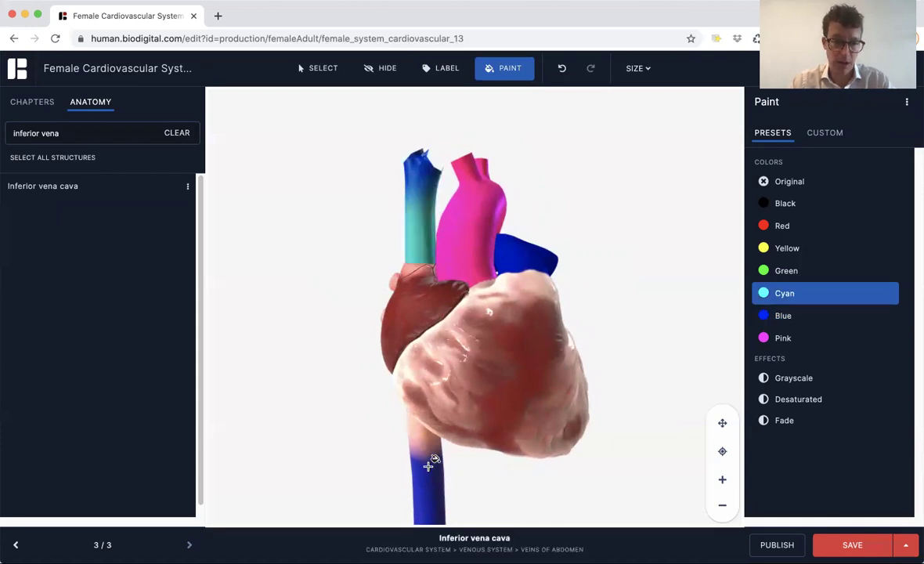
Paint the left atrium red from the back of the heart
drag(584, 299, 346, 296)
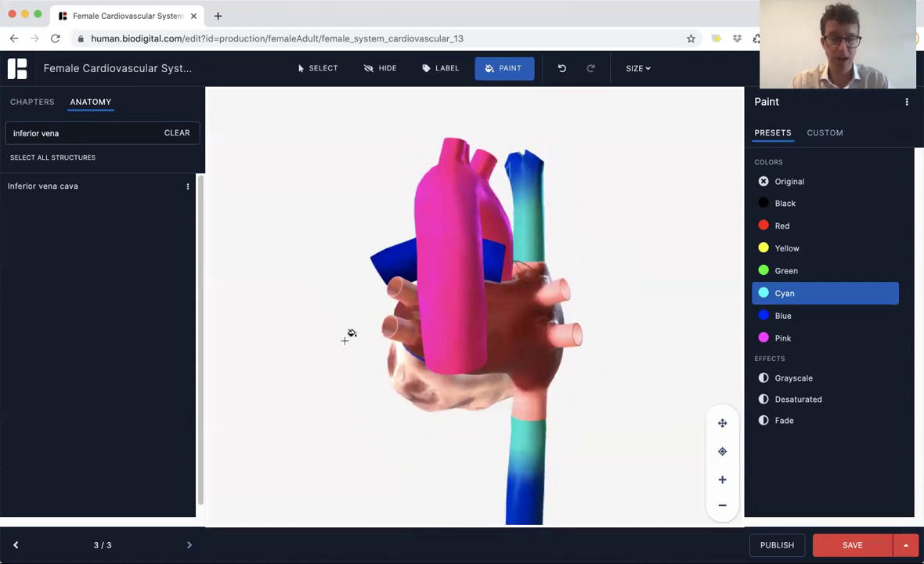
drag(371, 330, 422, 353)
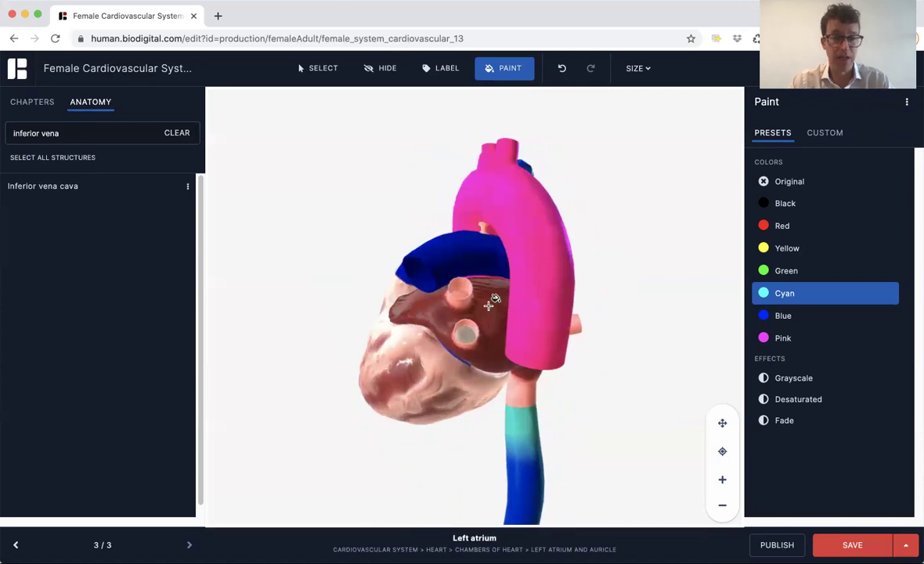
drag(489, 305, 429, 310)
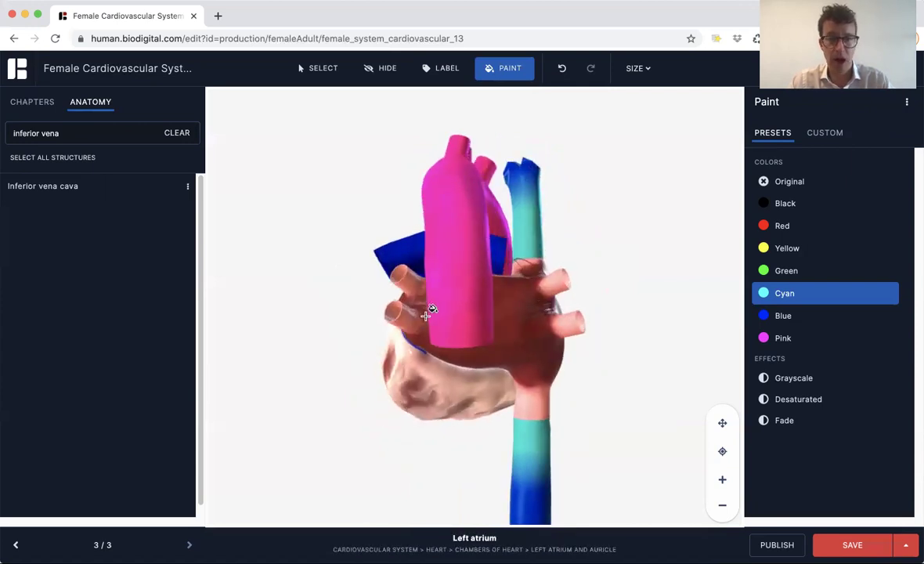
click(772, 230)
click(515, 309)
Label the superior vena cava, inferior vena cava and aorta, moving the two vena cava labels outward beside their vessels
mouse_move(371, 335)
mouse_down()
mouse_move(465, 368)
mouse_move(598, 375)
mouse_up()
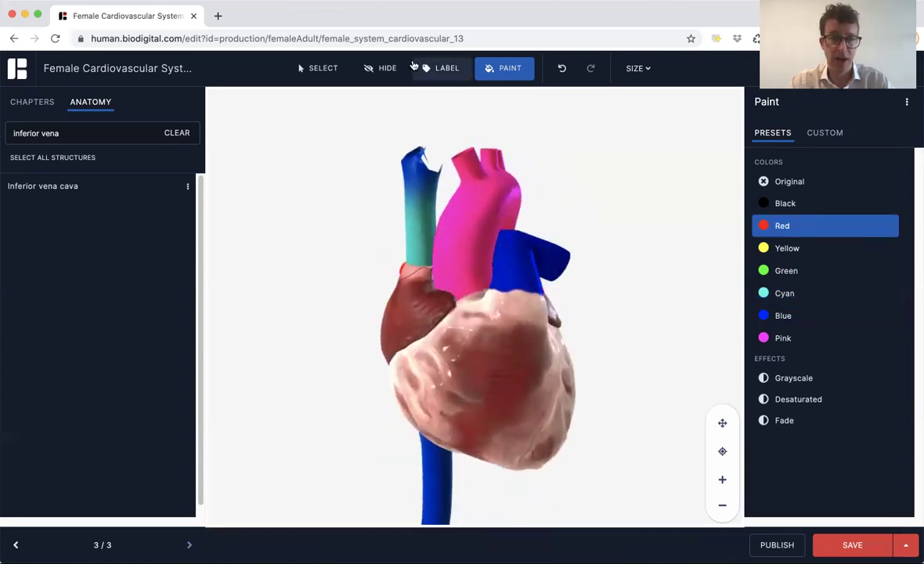
click(453, 70)
click(410, 211)
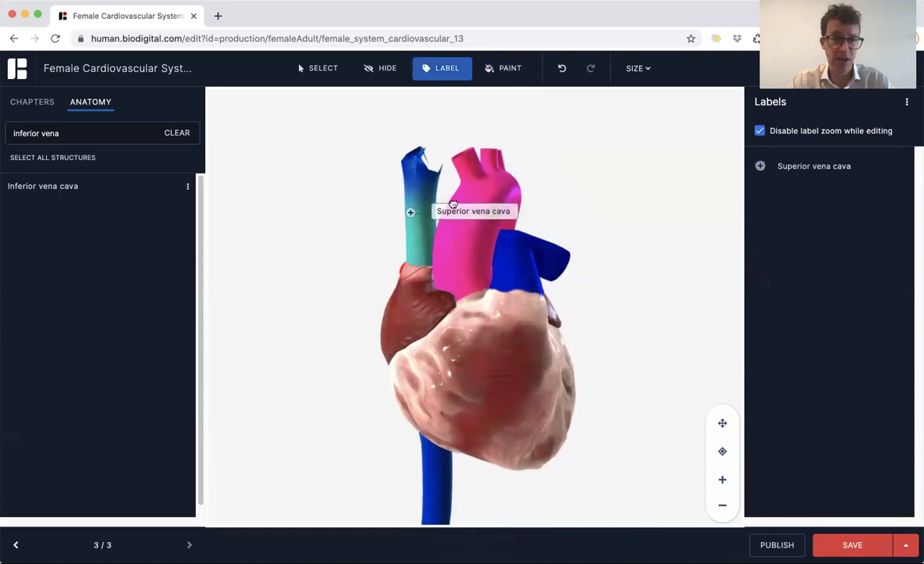
drag(453, 204, 326, 187)
click(435, 473)
drag(480, 475, 440, 460)
click(472, 216)
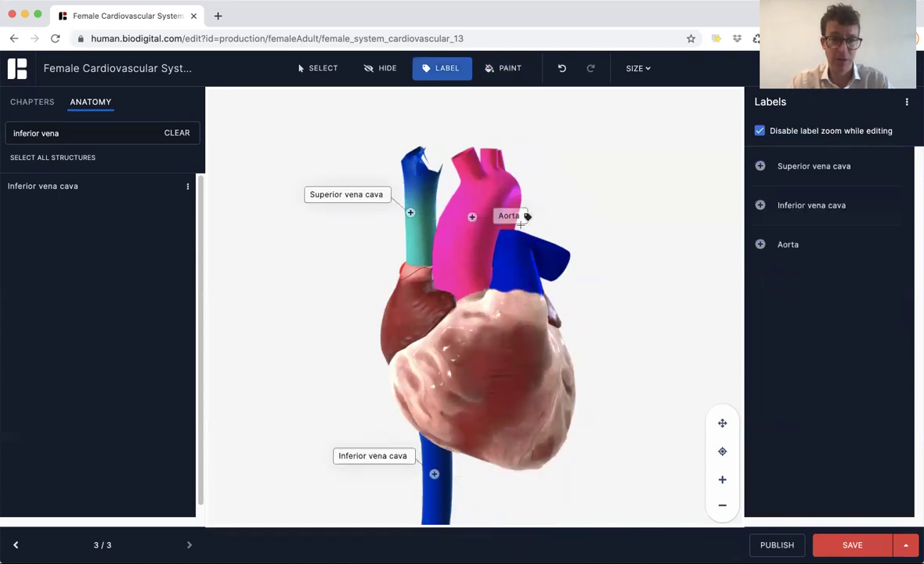
Nudge the aorta label upward and label the pulmonary trunk
drag(513, 214, 514, 203)
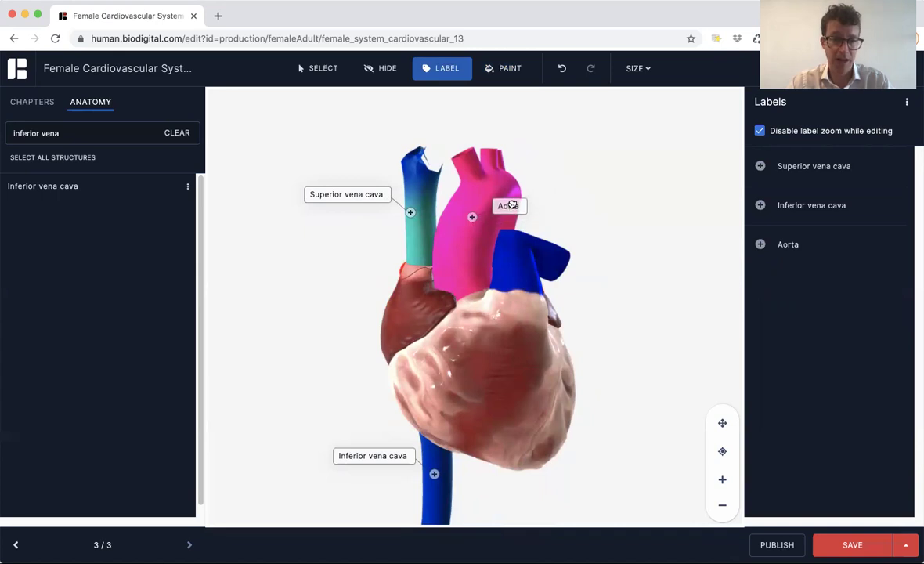
click(522, 268)
Label the lower pulmonary vein stub nearest the venae cavae on the heart's back, place its label outward, and title it "Pulmonary vein"
drag(698, 345, 418, 322)
click(566, 327)
drag(619, 316, 621, 305)
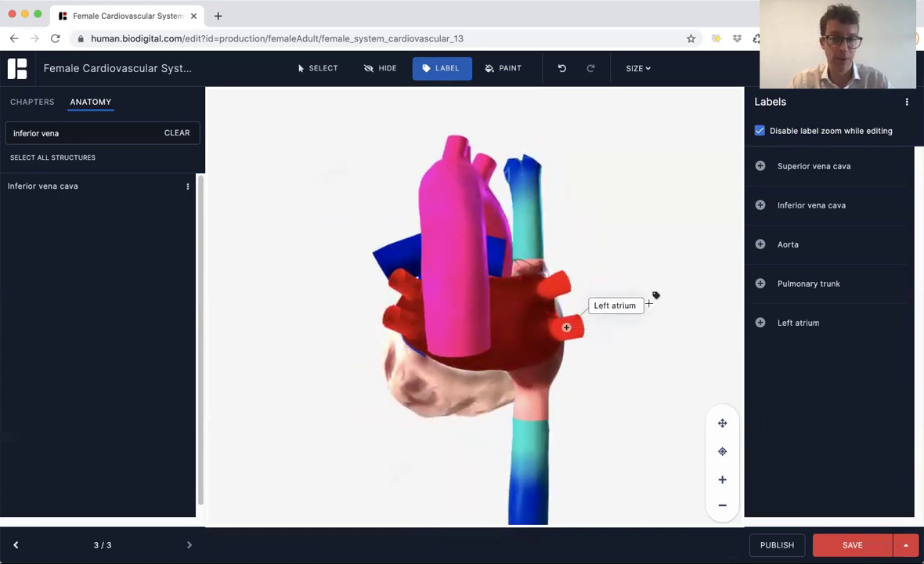
click(608, 309)
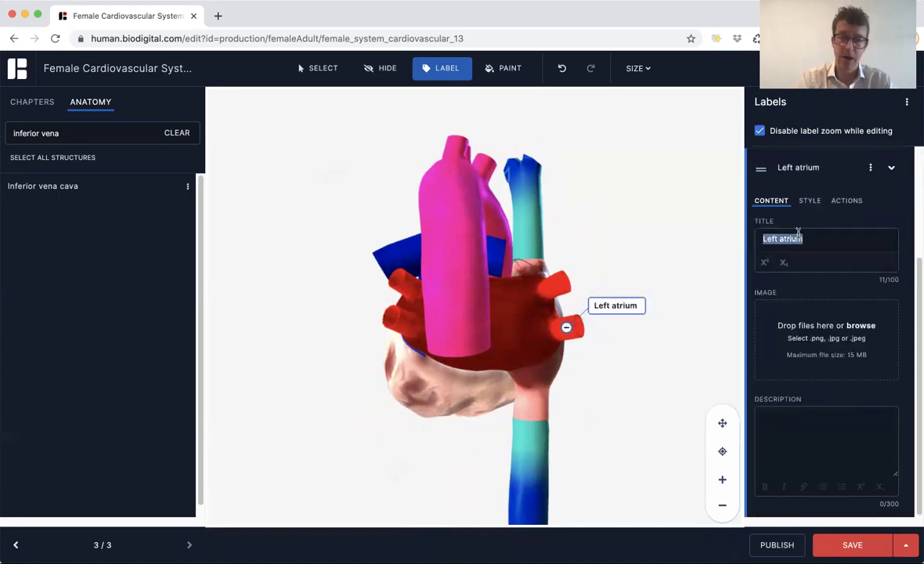
text(Pulmonary vein)
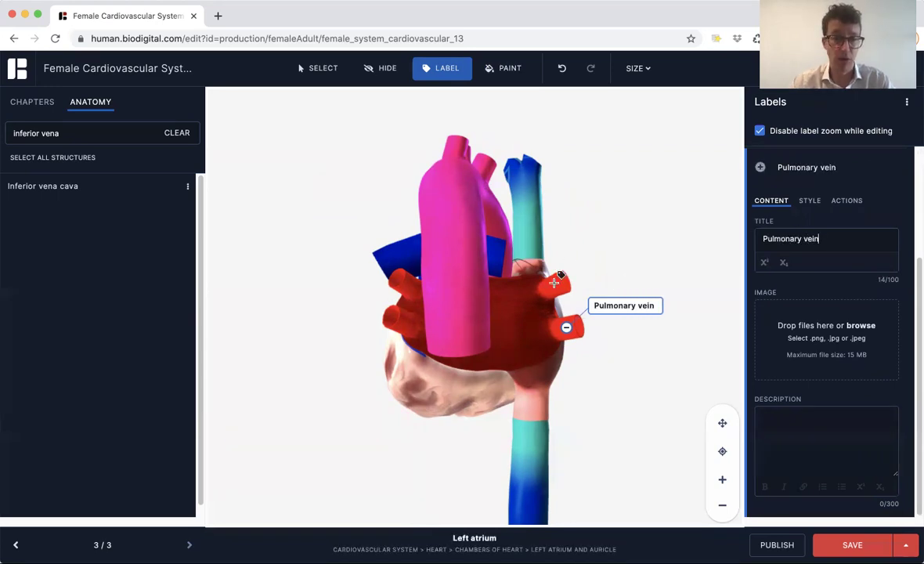
Label the upper vein stub nearest the venae cavae and retitle it by reusing the copied text "Pulmonary vein"
triple_click(818, 239)
key(super+c)
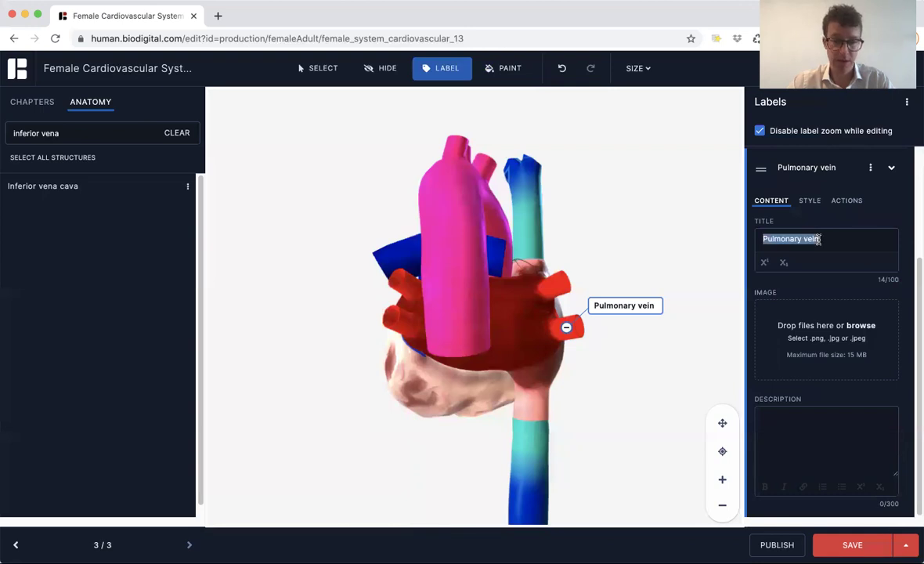
click(556, 282)
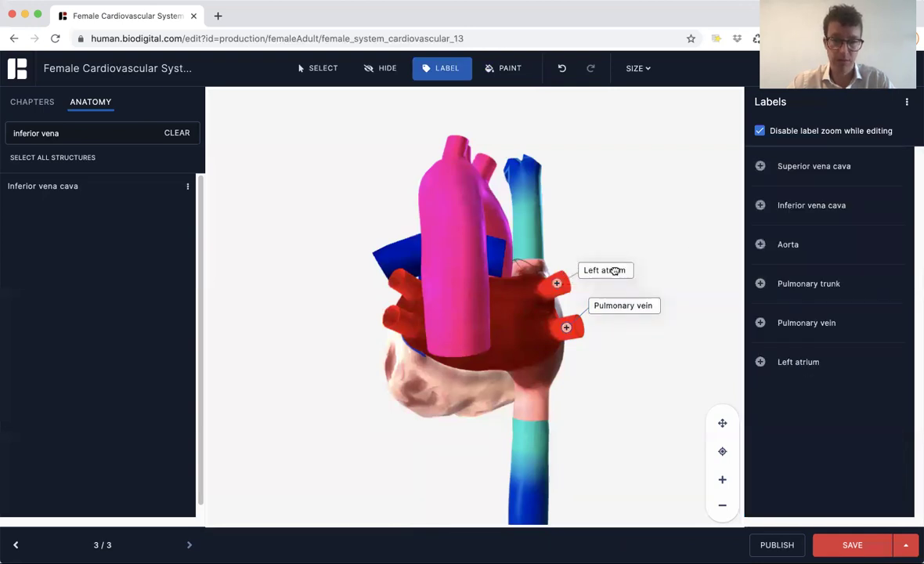
click(620, 268)
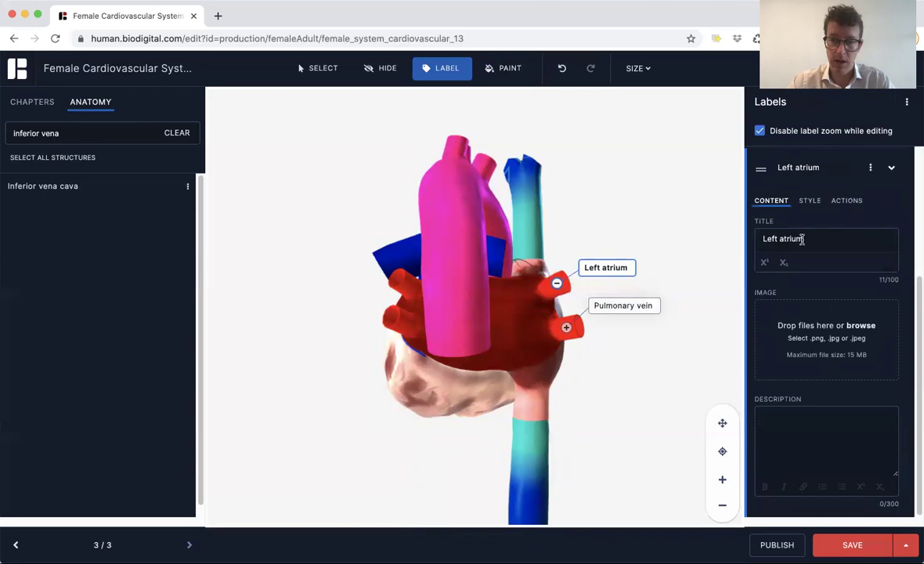
key(super+v)
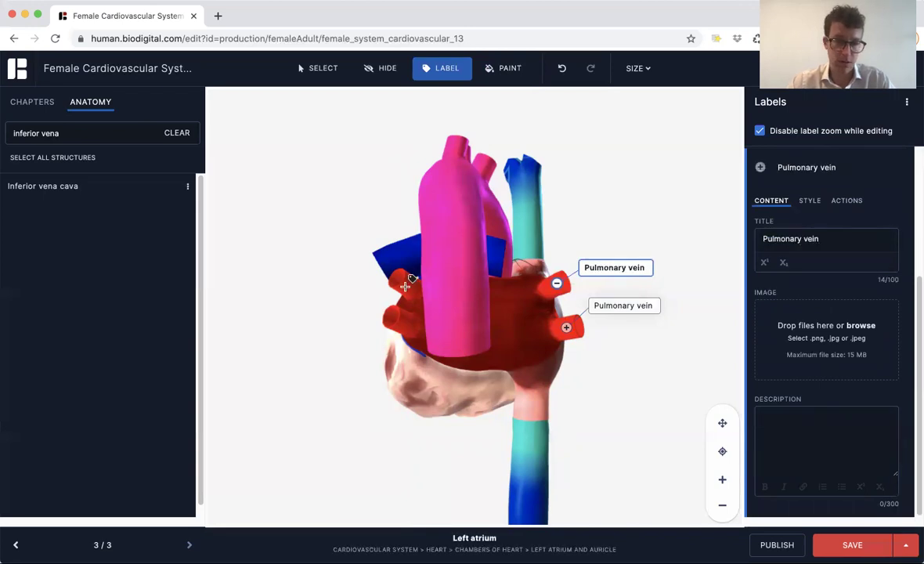
Label the upper vein stub on the opposite side of the left atrium, move the label outward, and title it "Pulmonary vein"
click(405, 284)
drag(458, 288, 371, 271)
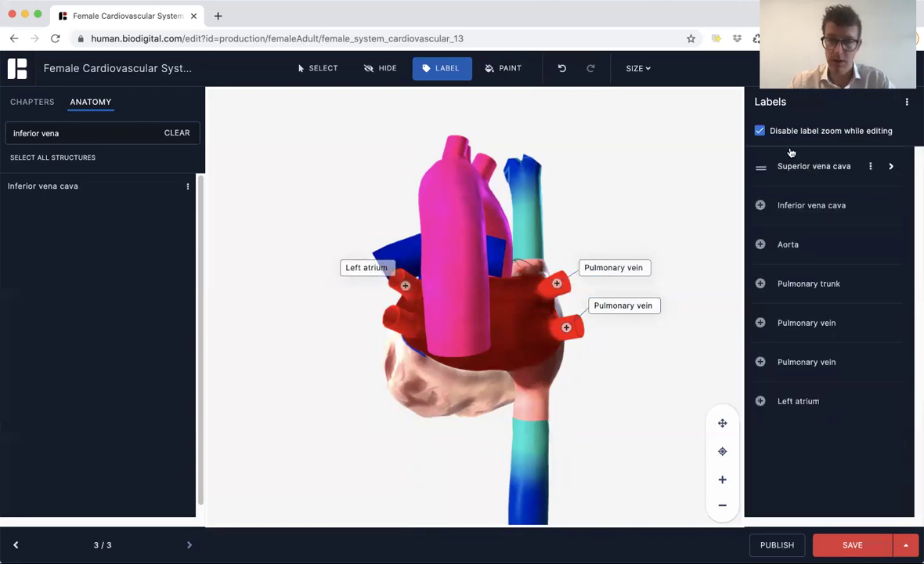
click(368, 267)
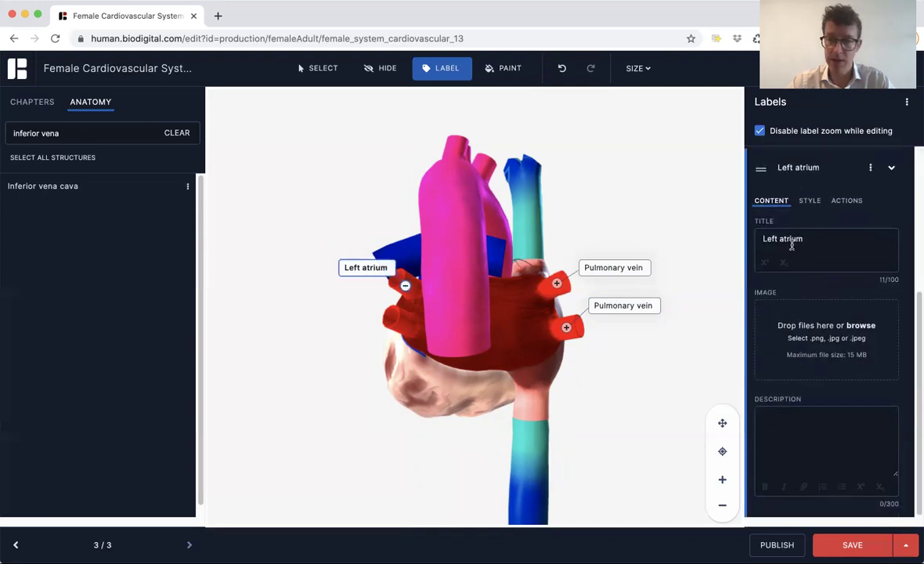
key(super+v)
Label the remaining lower vein stub on that side, move the label outward, and title it "Pulmonary vein"
click(404, 321)
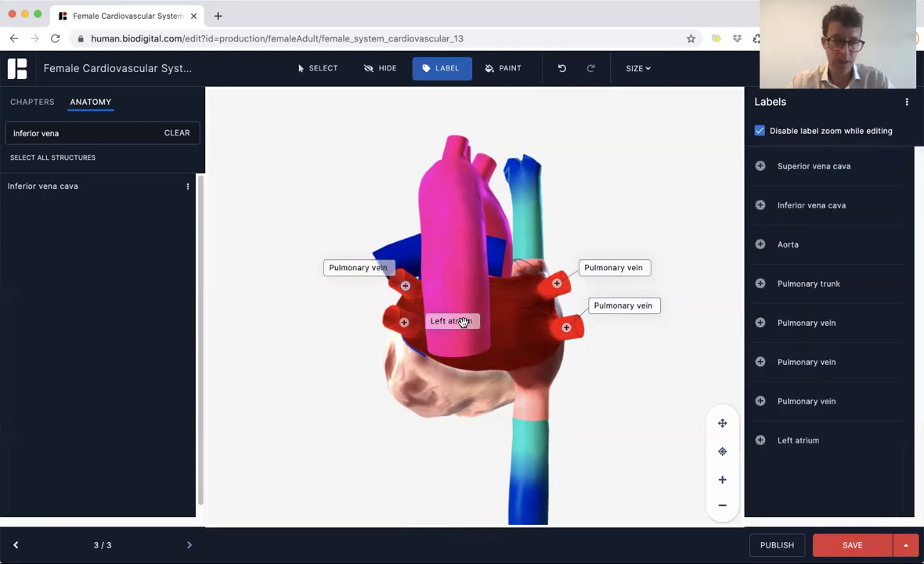
drag(455, 321, 361, 309)
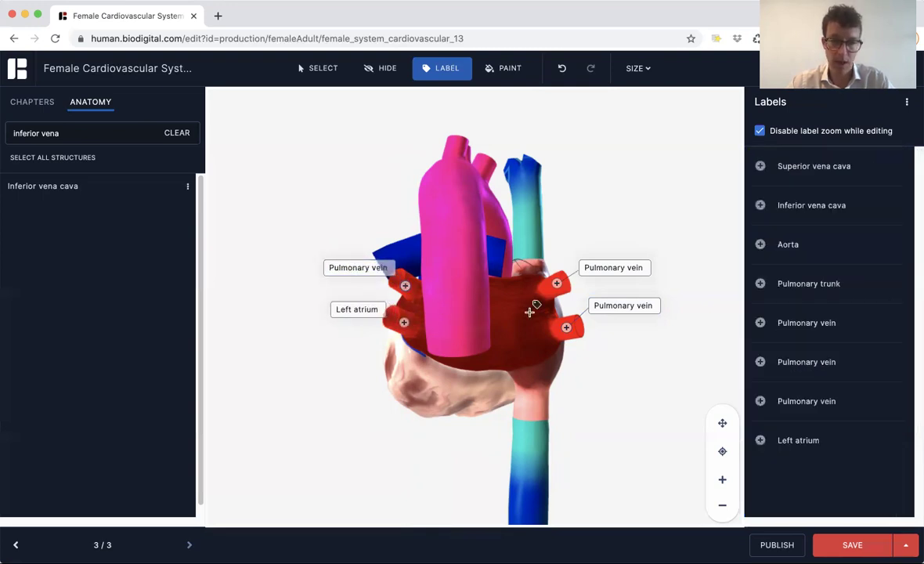
click(353, 310)
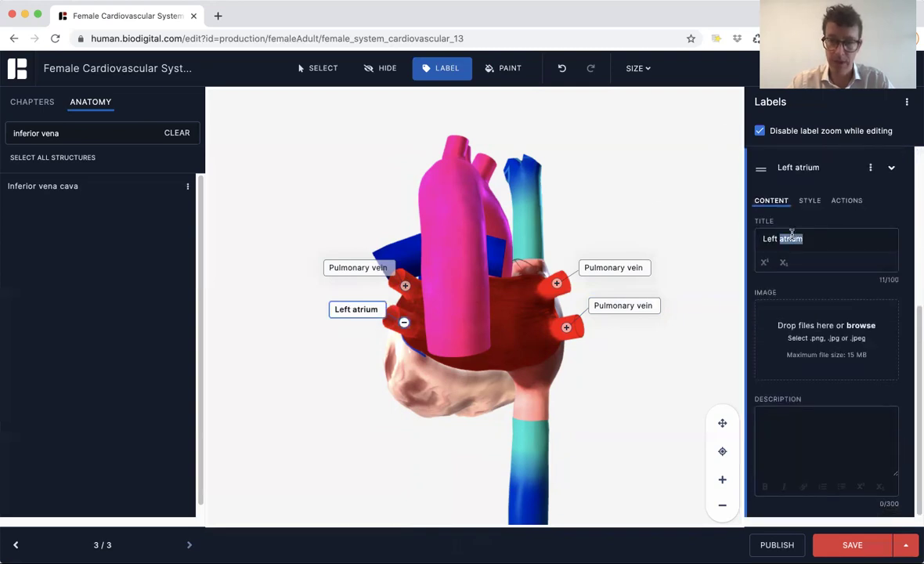
drag(305, 419, 487, 453)
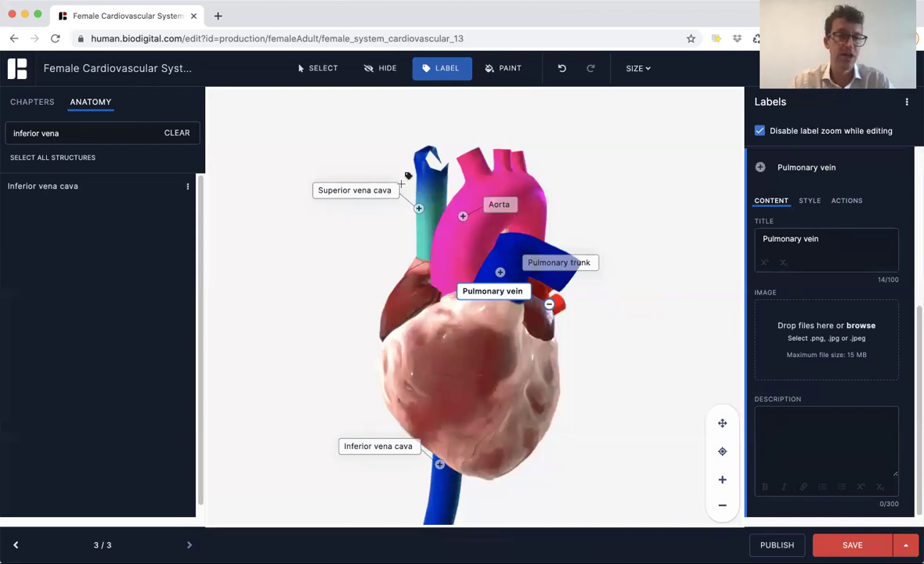
drag(670, 319, 599, 370)
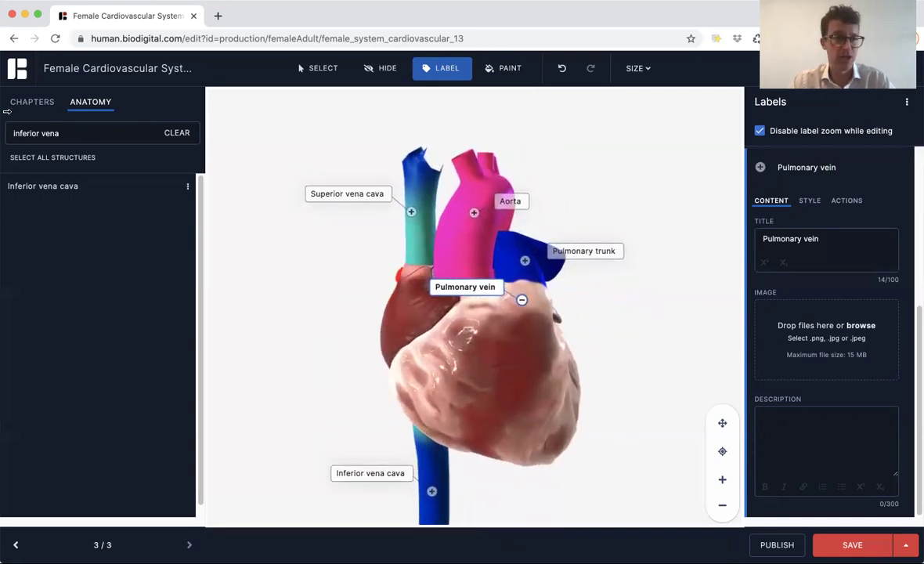
Duplicate the first, unpainted heart chapter to create a fourth chapter
click(27, 103)
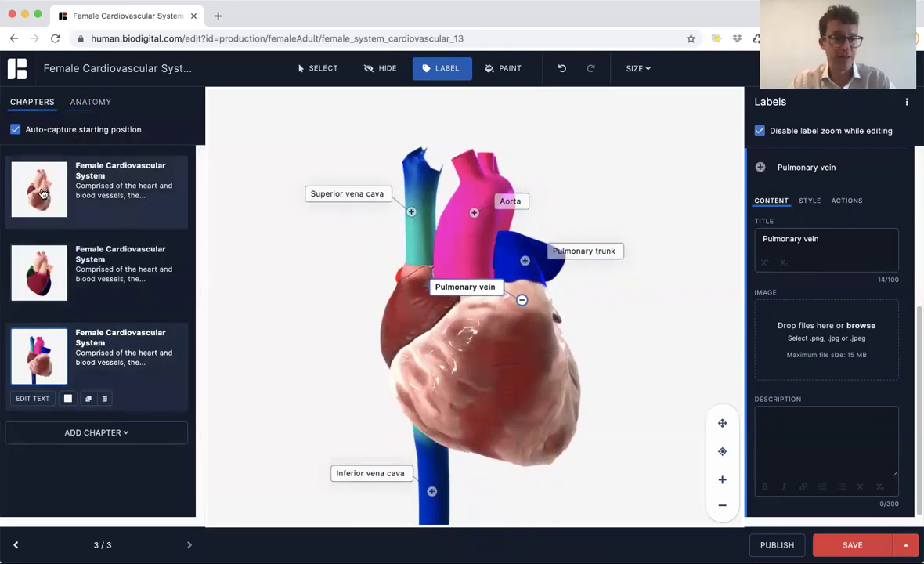
click(43, 194)
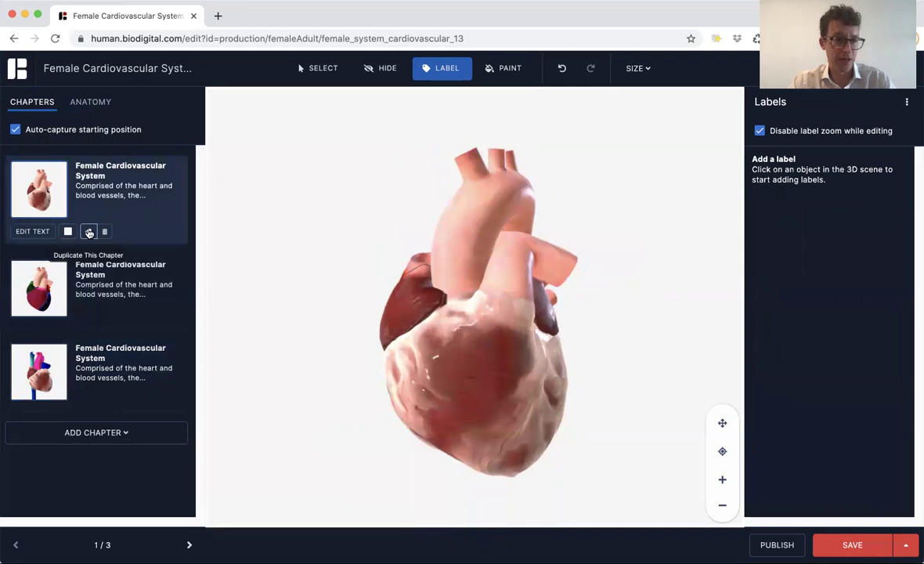
click(89, 233)
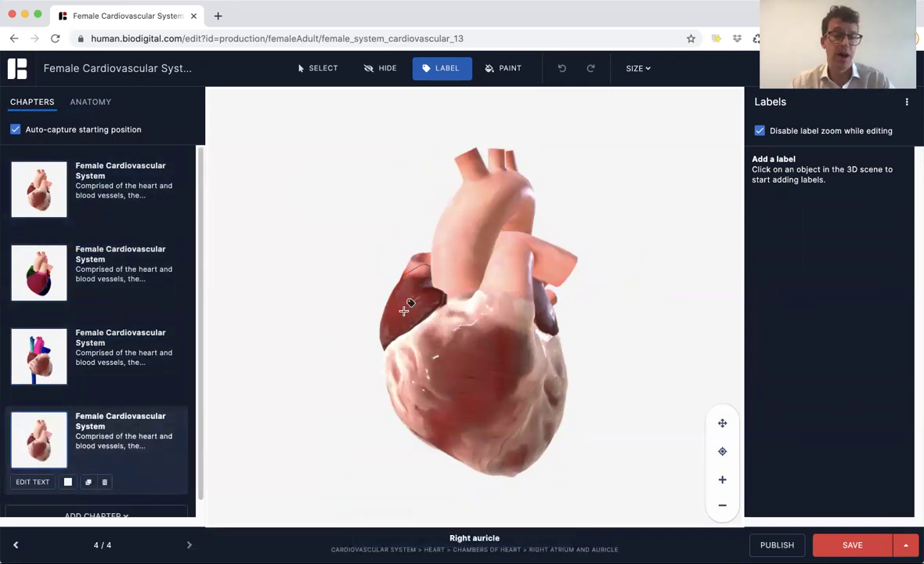
drag(467, 269, 465, 342)
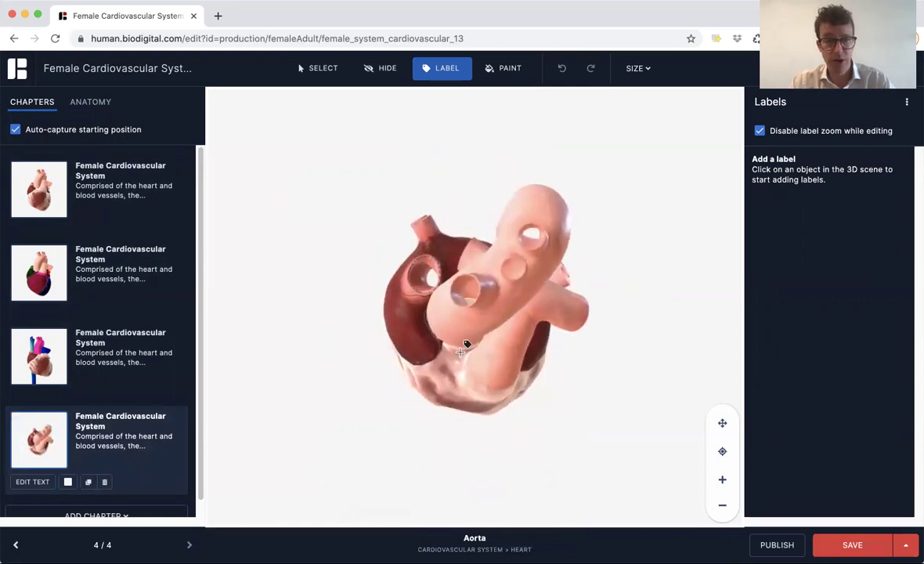
click(505, 299)
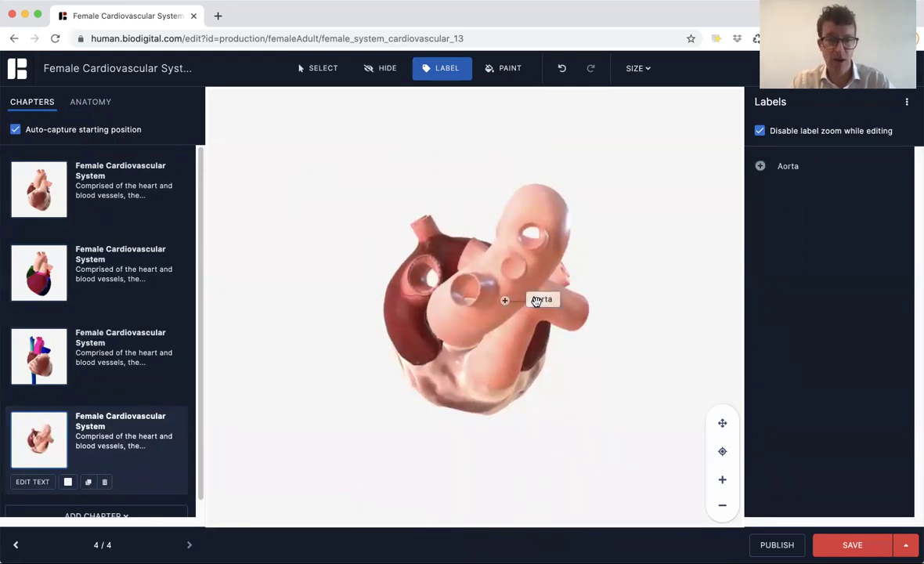
click(536, 300)
key(Delete)
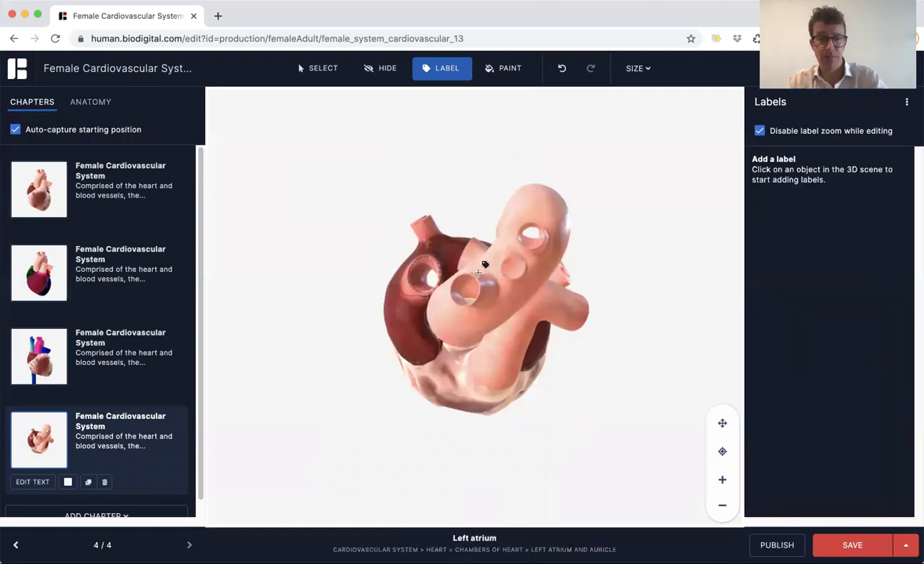
Hide the aorta, pulmonary trunk, left atrium and right atrium to expose the heart valves from above
click(386, 76)
click(525, 309)
click(528, 308)
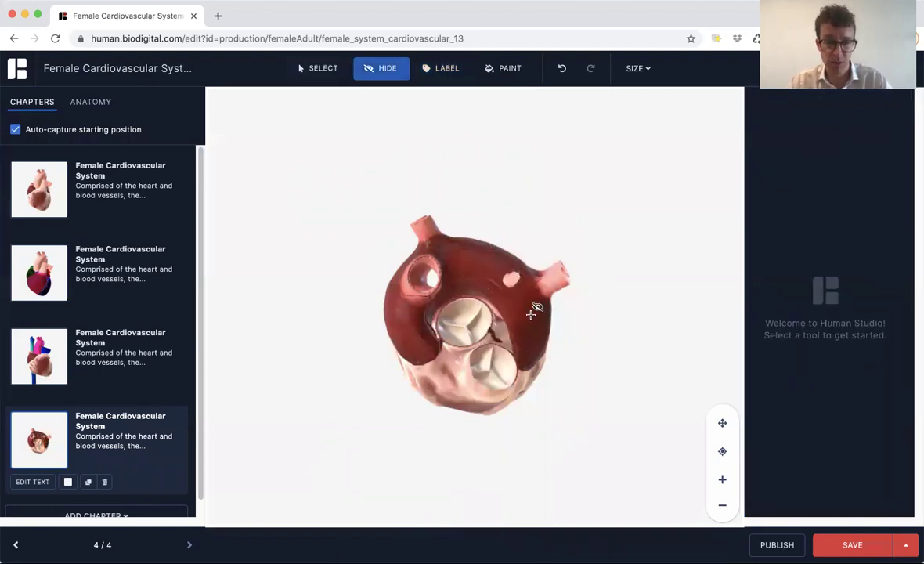
click(475, 268)
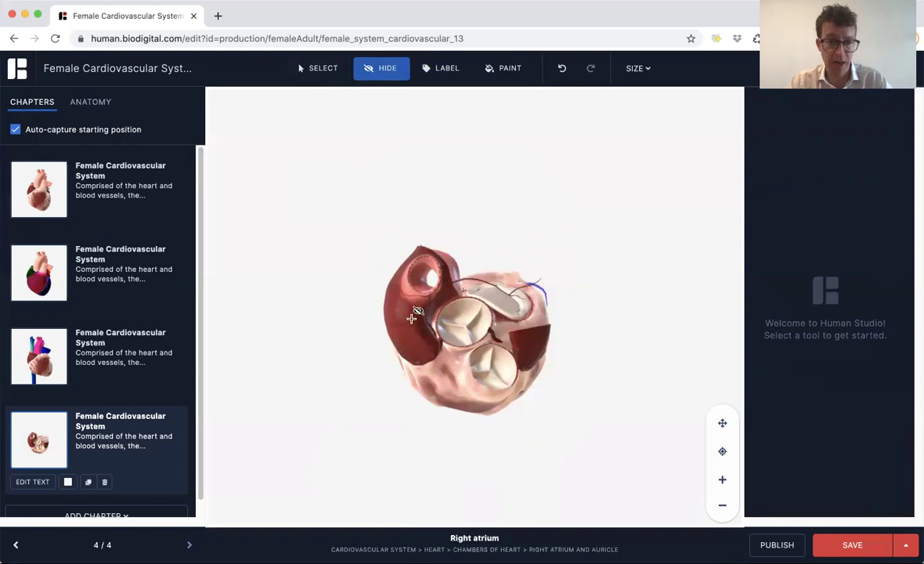
click(412, 318)
scroll(443, 279, up, 3)
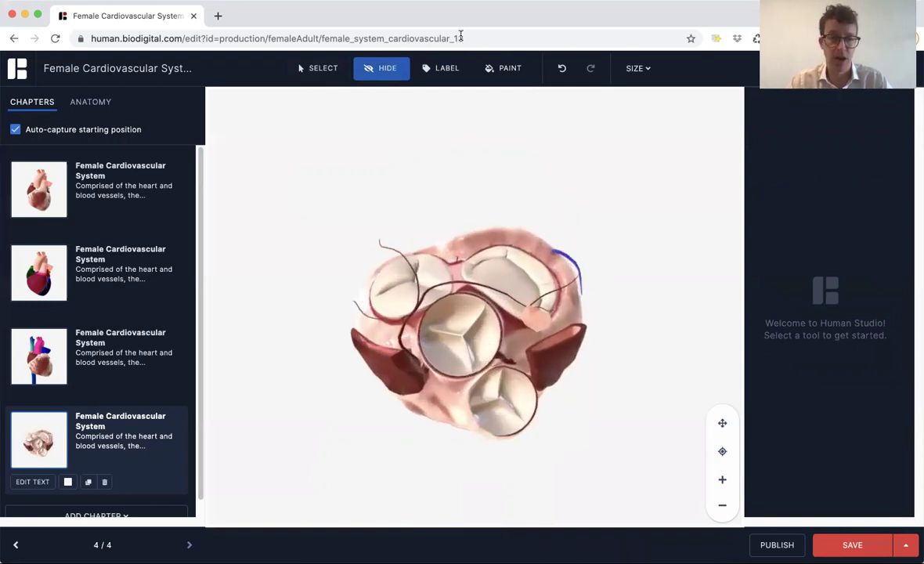
Label the tricuspid, mitral, aortic and pulmonary valves, moving the labels clear of the valves where needed
click(443, 68)
click(400, 294)
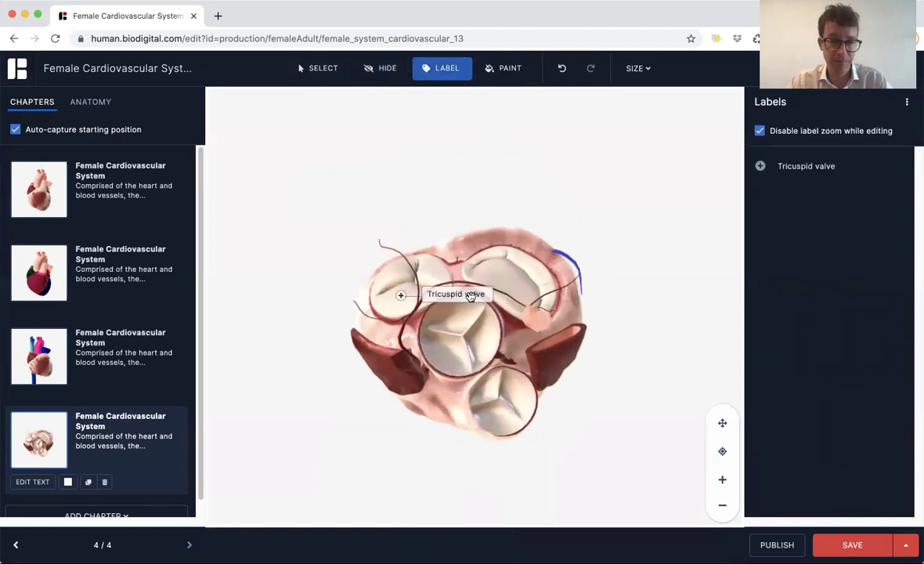
click(506, 277)
drag(570, 276, 566, 249)
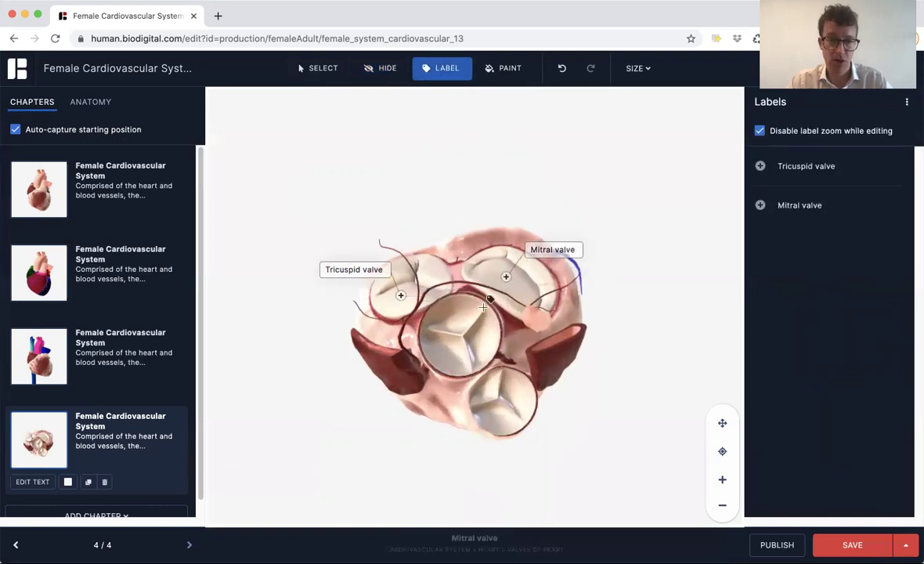
click(460, 312)
drag(509, 308, 517, 293)
click(523, 396)
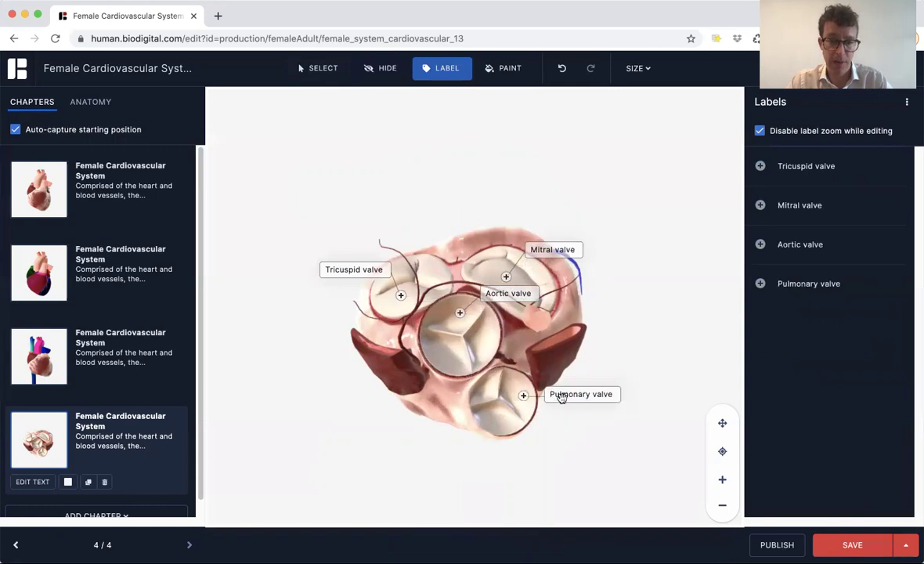
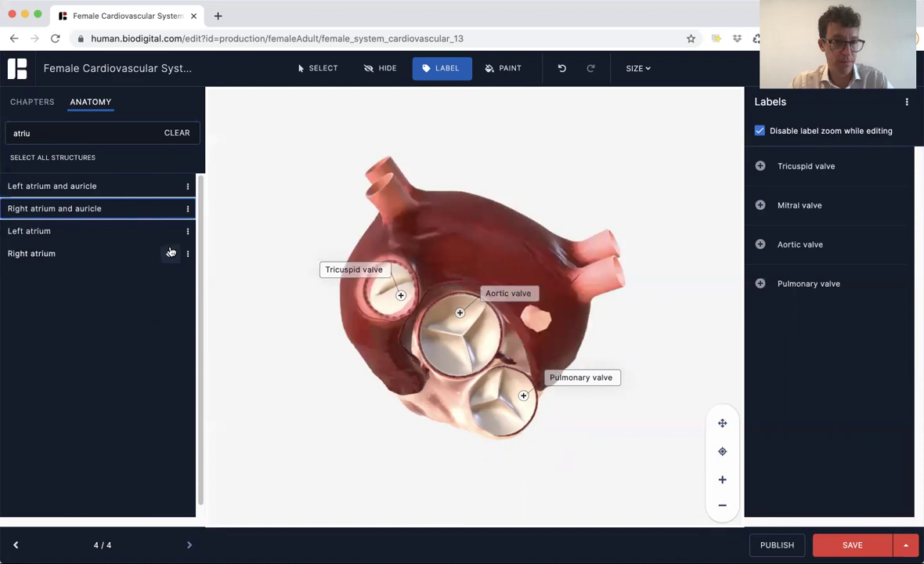
Show the hidden right atrium again from the "atriu" search results
click(171, 253)
click(171, 252)
drag(517, 392, 450, 352)
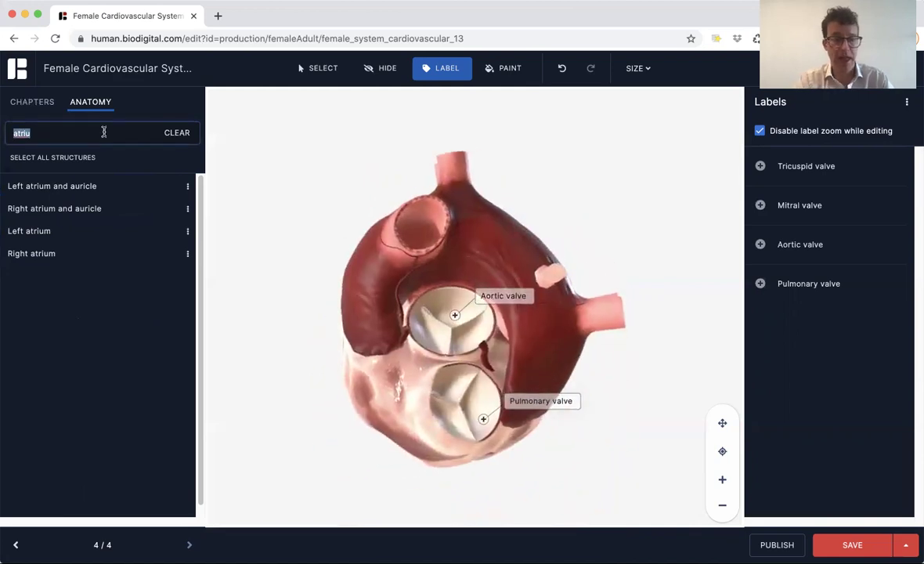
Search the anatomy for "aorta" and "pulmonar" and bring back the aorta and the pulmonary trunk
text(aorta)
click(169, 187)
click(68, 134)
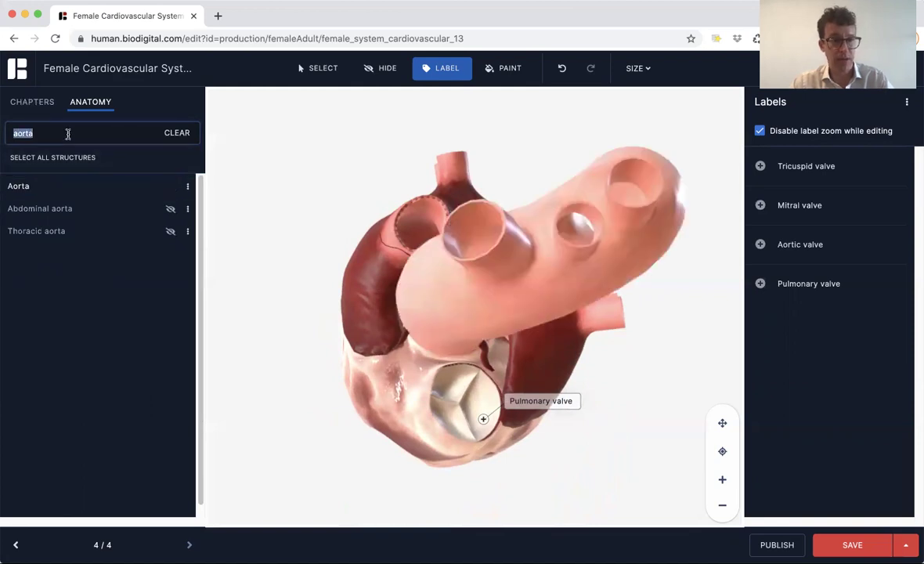
text(pulmonar)
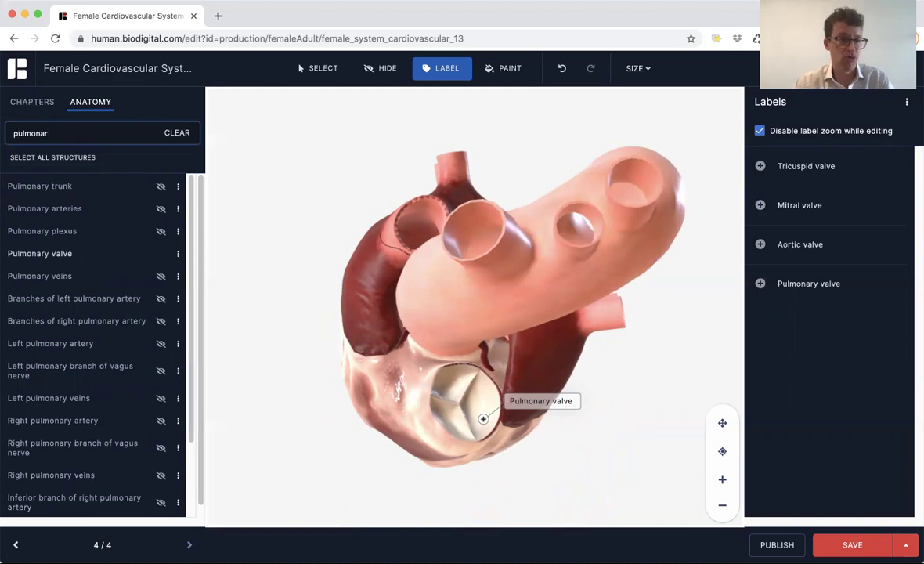
click(67, 186)
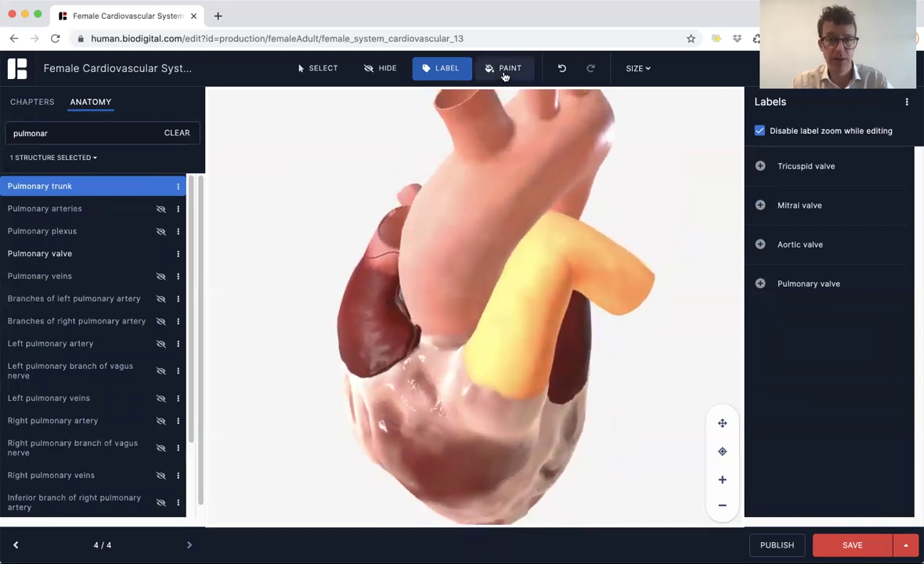
Apply the Fade paint effect to the pulmonary trunk and the aorta
click(503, 71)
click(777, 423)
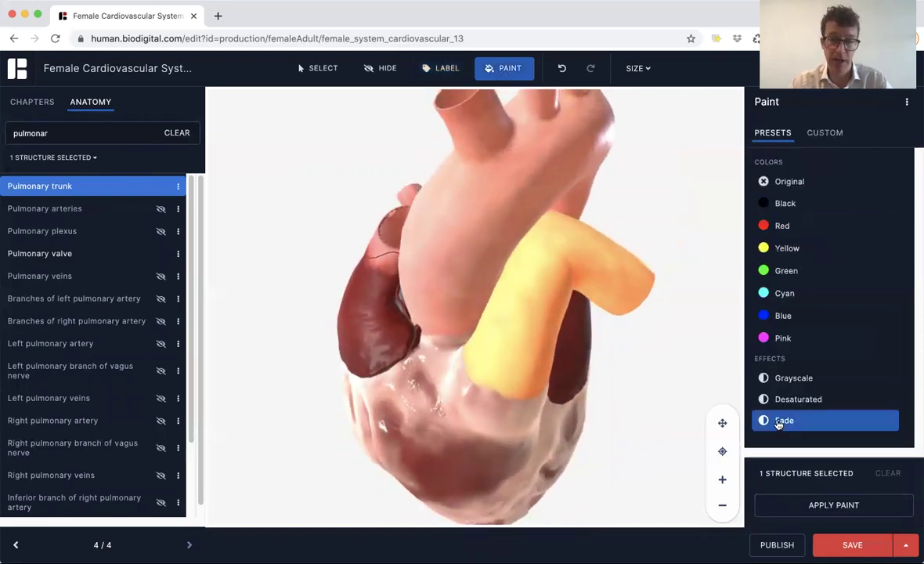
click(523, 296)
click(489, 227)
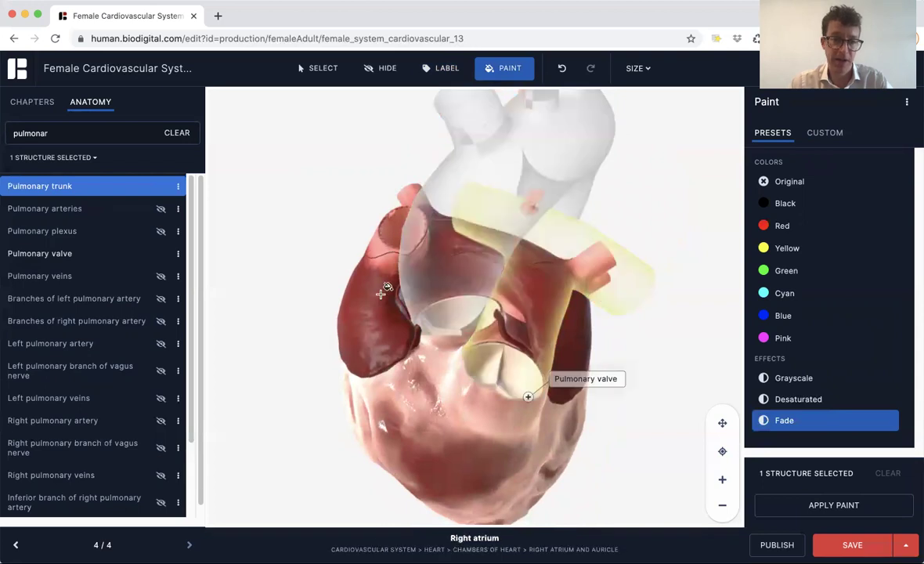
Apply the Fade effect to the right and left atria so the valves show through
click(382, 289)
drag(600, 336, 540, 323)
mouse_move(419, 292)
mouse_down()
mouse_move(484, 356)
mouse_move(573, 324)
mouse_move(609, 325)
mouse_move(581, 414)
mouse_move(582, 336)
mouse_move(660, 381)
mouse_move(641, 396)
mouse_move(567, 382)
mouse_move(550, 235)
mouse_move(526, 242)
mouse_move(402, 359)
mouse_move(376, 289)
mouse_up()
click(478, 227)
click(520, 335)
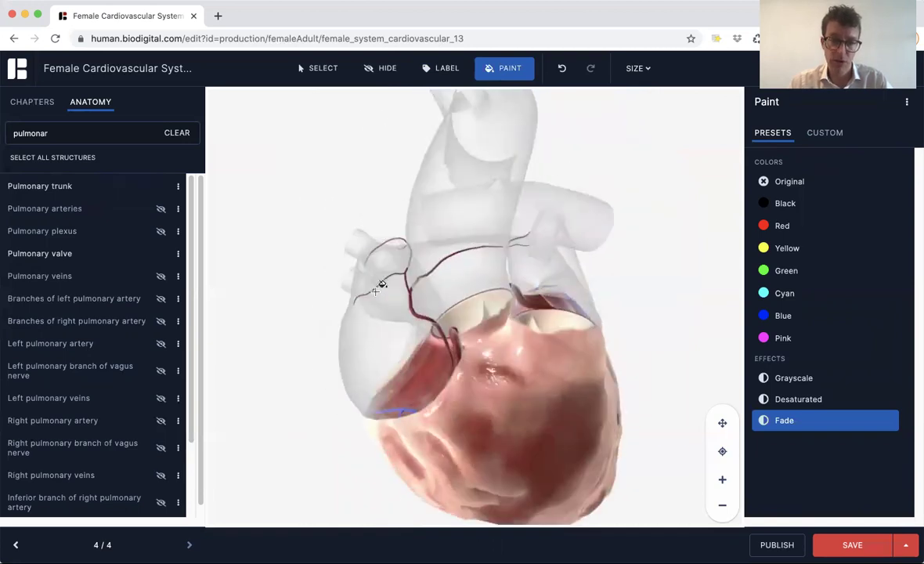
Clear the anatomy search and hide the coronary vessels under Heart in the Cardiovascular system, viewing the labeled valves from above
scroll(97, 348, down, 3)
scroll(97, 287, up, 3)
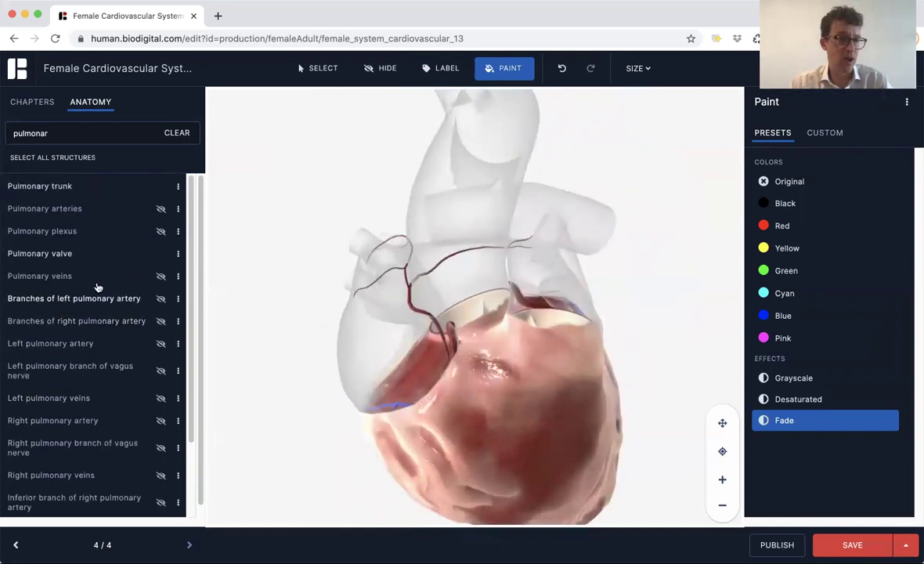
click(85, 137)
key(BackSpace)
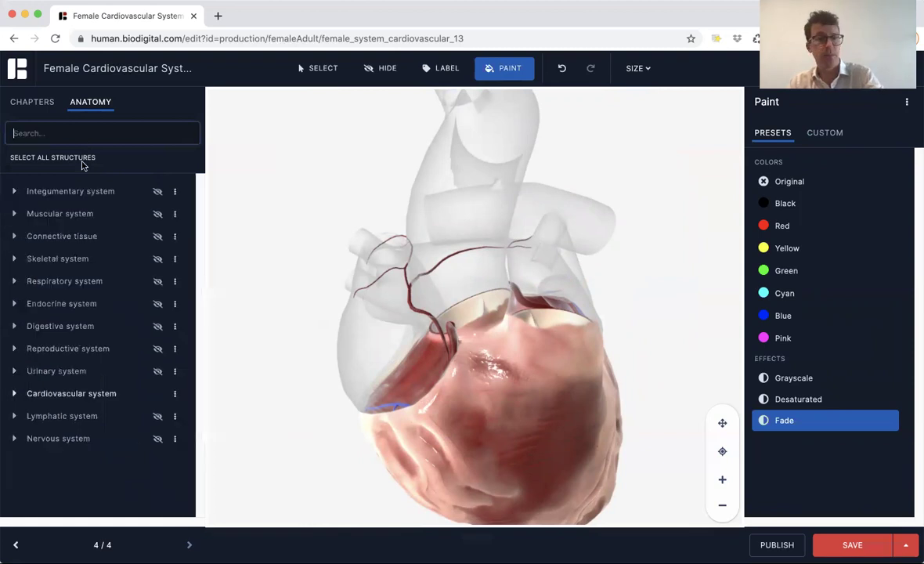
click(14, 395)
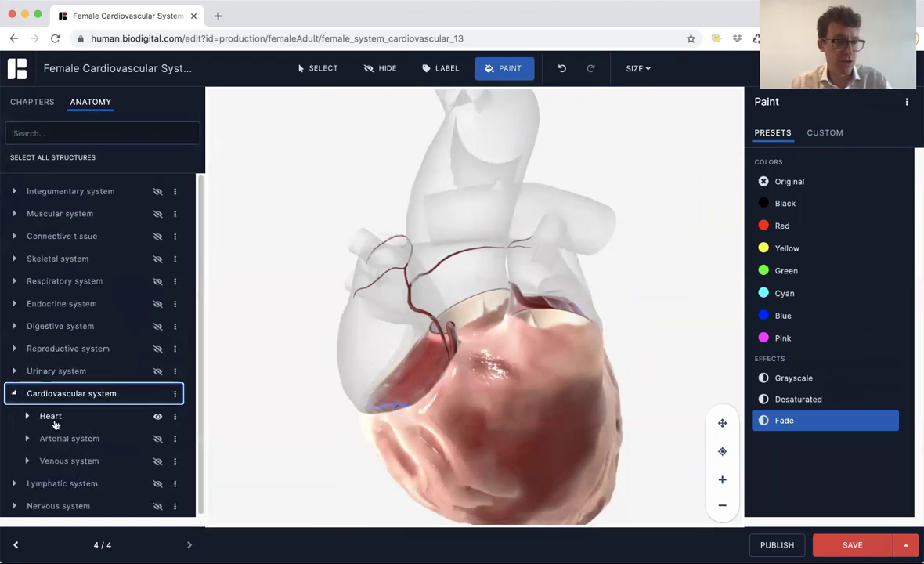
click(27, 416)
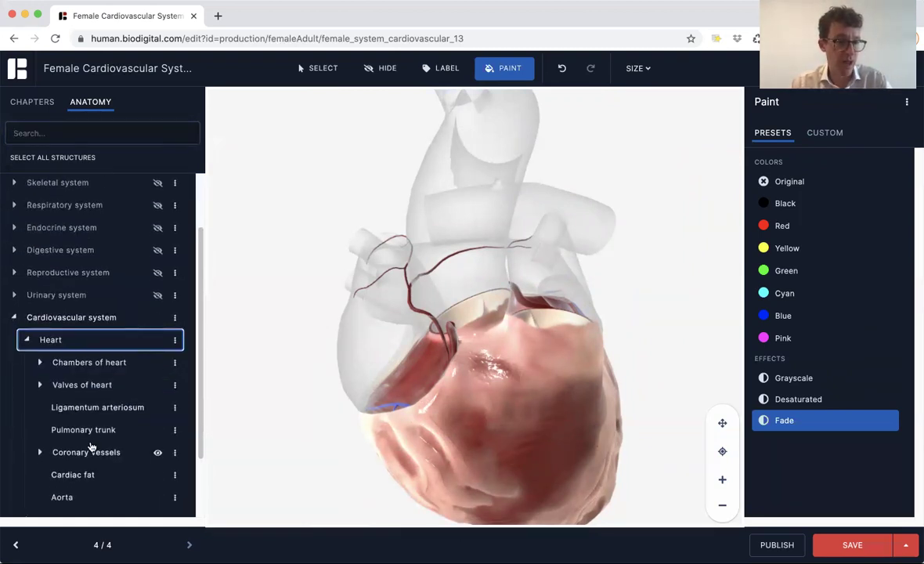
click(158, 450)
drag(373, 355, 597, 366)
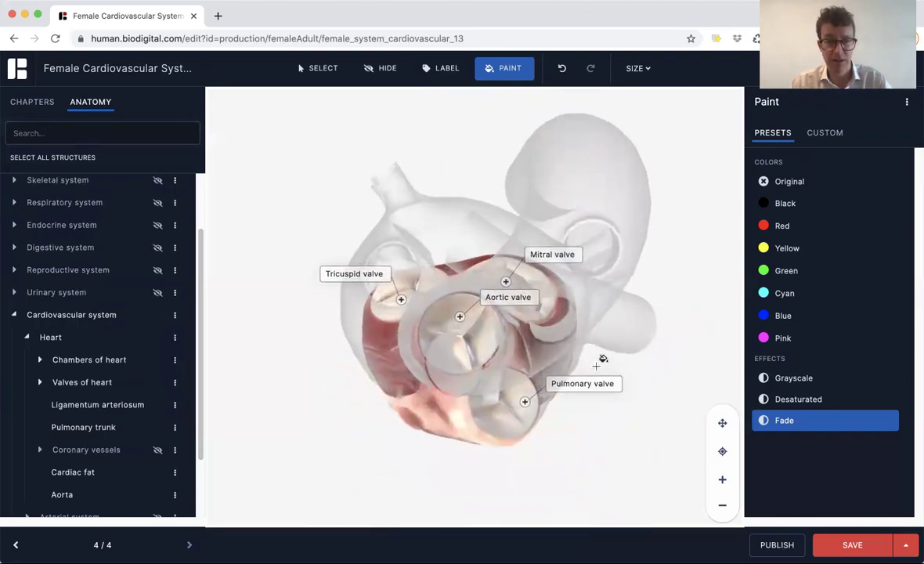
Duplicate the fourth chapter, the one with the labeled valves, to start a fifth chapter
click(30, 104)
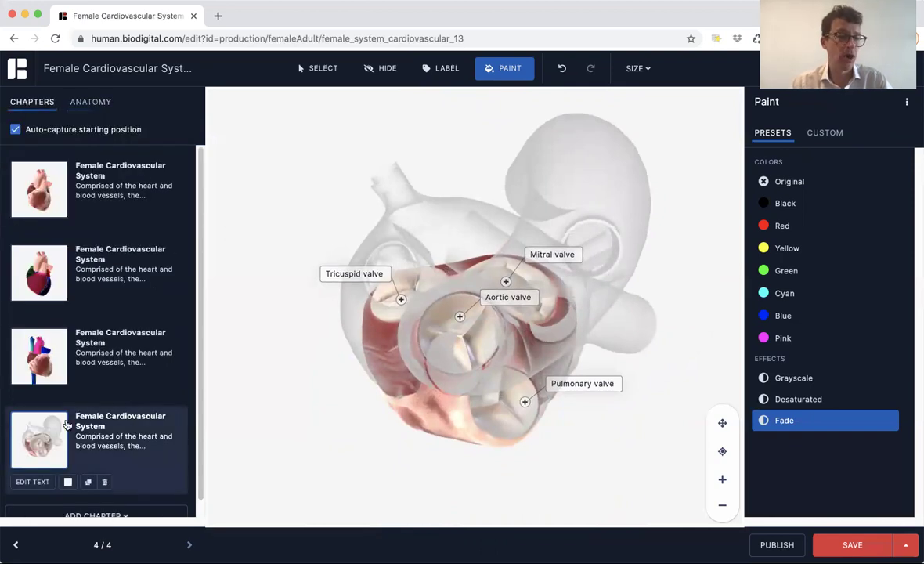
scroll(112, 444, down, 1)
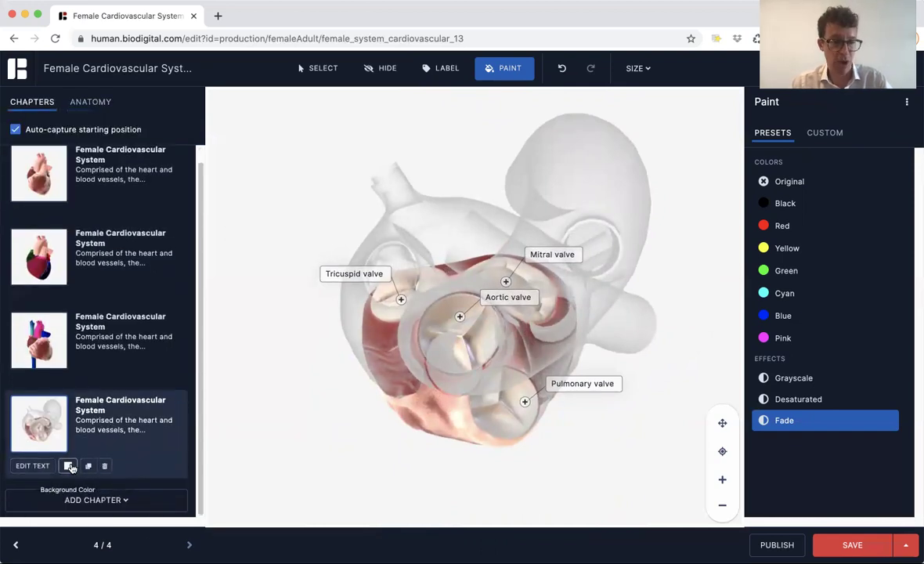
click(90, 467)
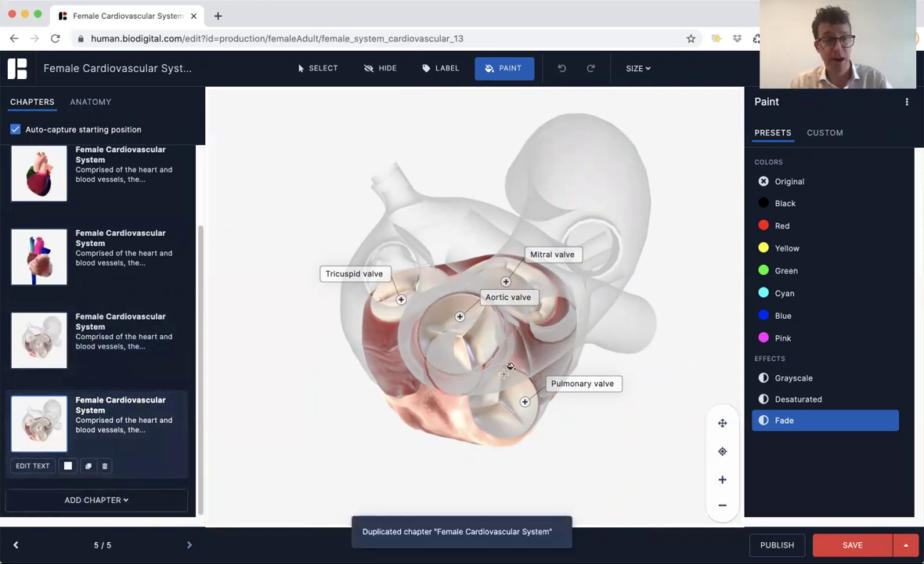
Apply the Fade effect to the cardiac fat and the left ventricle in the duplicated chapter
drag(491, 409, 404, 413)
click(536, 436)
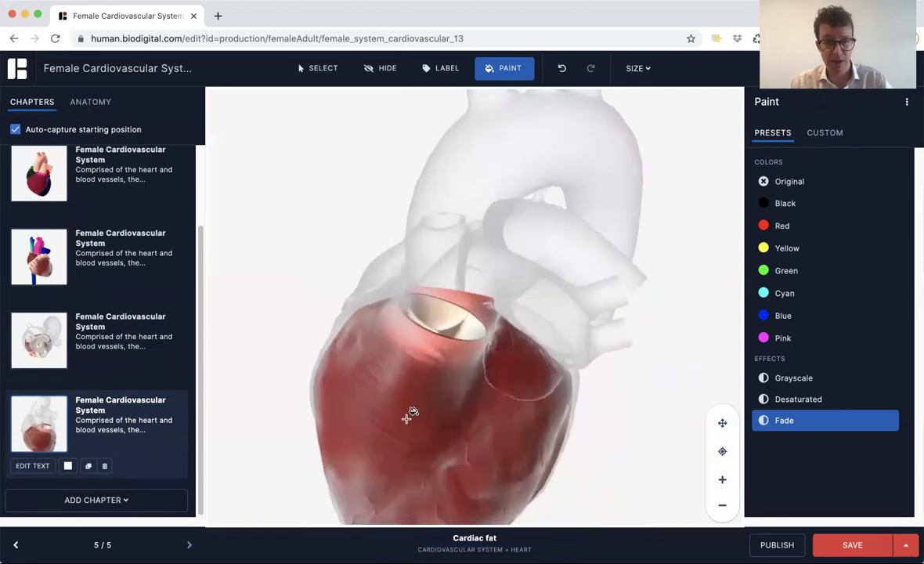
scroll(413, 413, up, 5)
scroll(406, 417, up, 5)
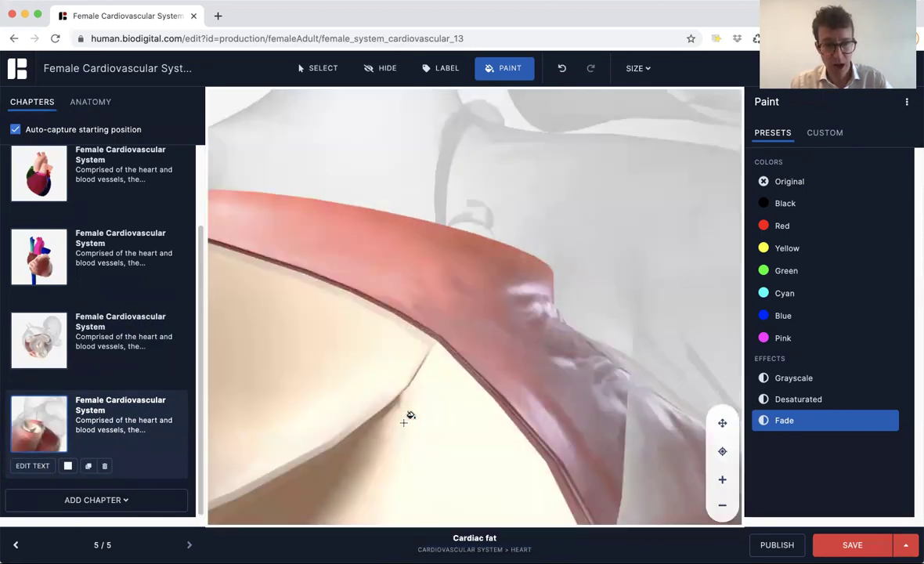
scroll(498, 359, up, 3)
click(499, 358)
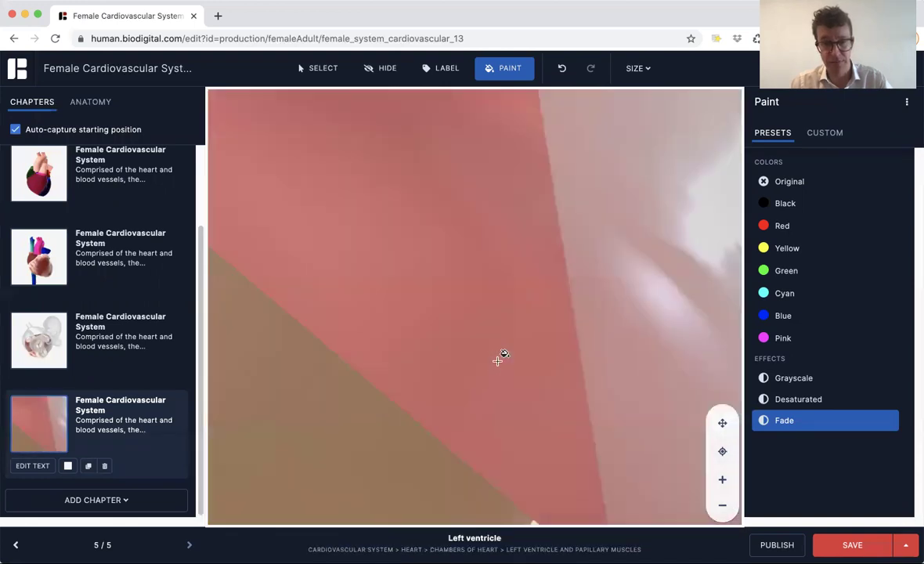
Apply the Fade effect to the right ventricle and the interventricular septum
scroll(381, 336, down, 5)
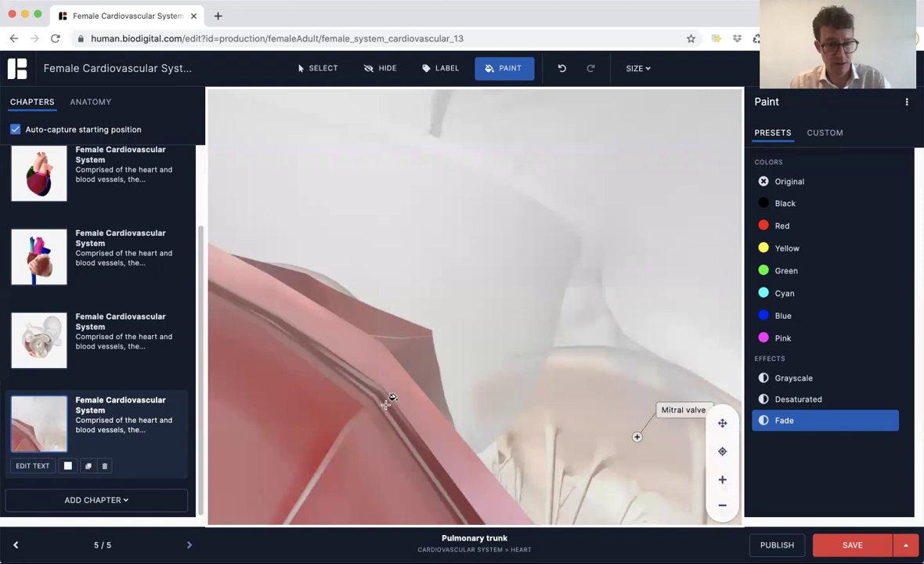
scroll(392, 399, down, 10)
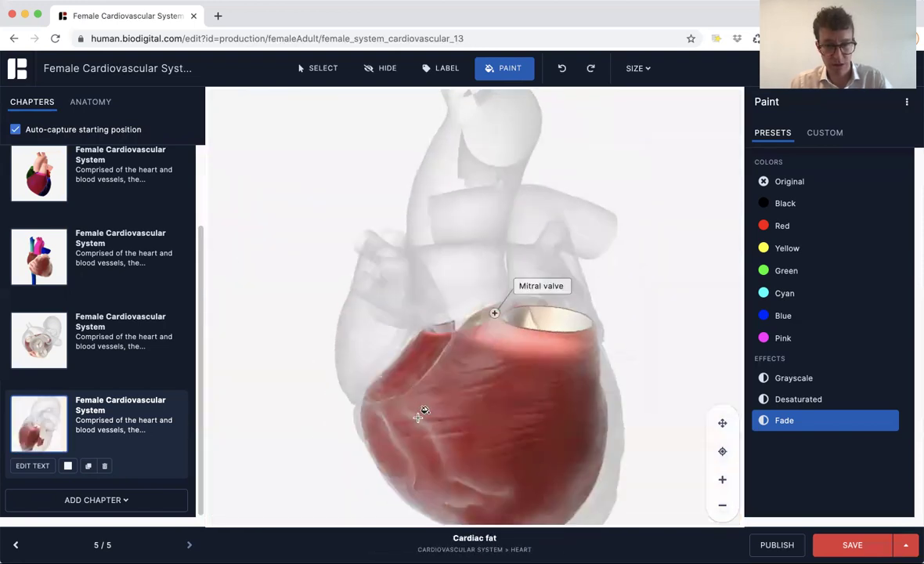
scroll(495, 412, up, 10)
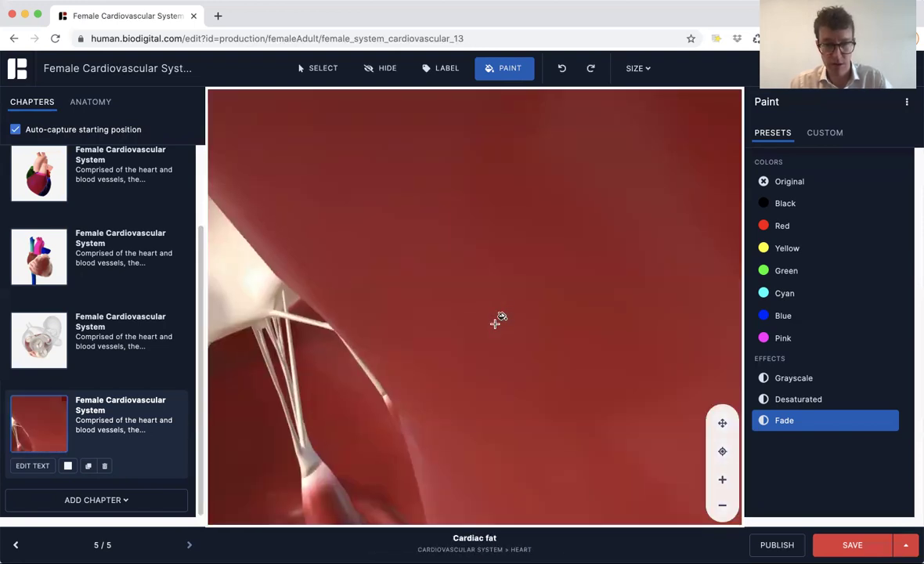
click(495, 322)
click(343, 403)
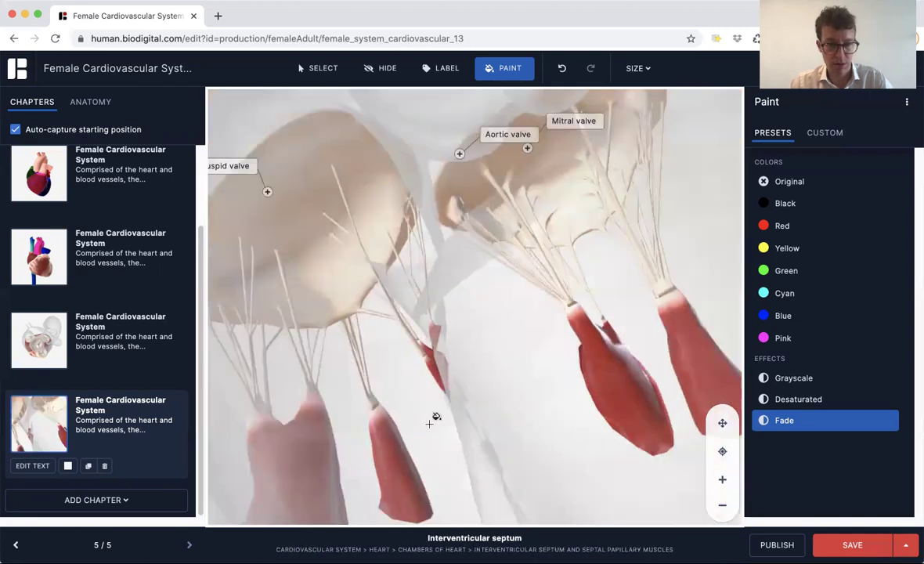
Examine the papillary muscles and their cords below the mitral and tricuspid valves from several angles
scroll(429, 423, down, 10)
drag(521, 322, 537, 284)
drag(468, 306, 504, 290)
scroll(531, 362, up, 5)
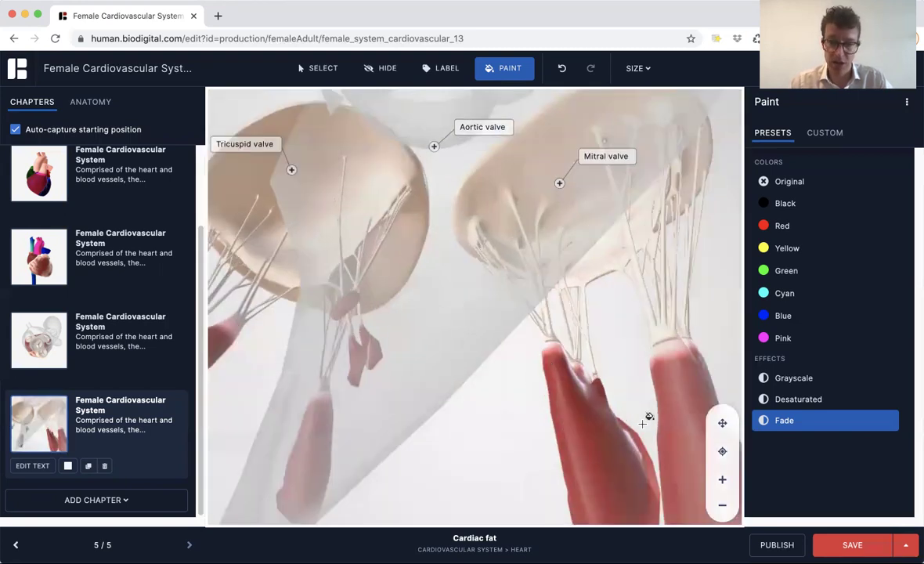
scroll(636, 413, up, 5)
drag(566, 366, 546, 336)
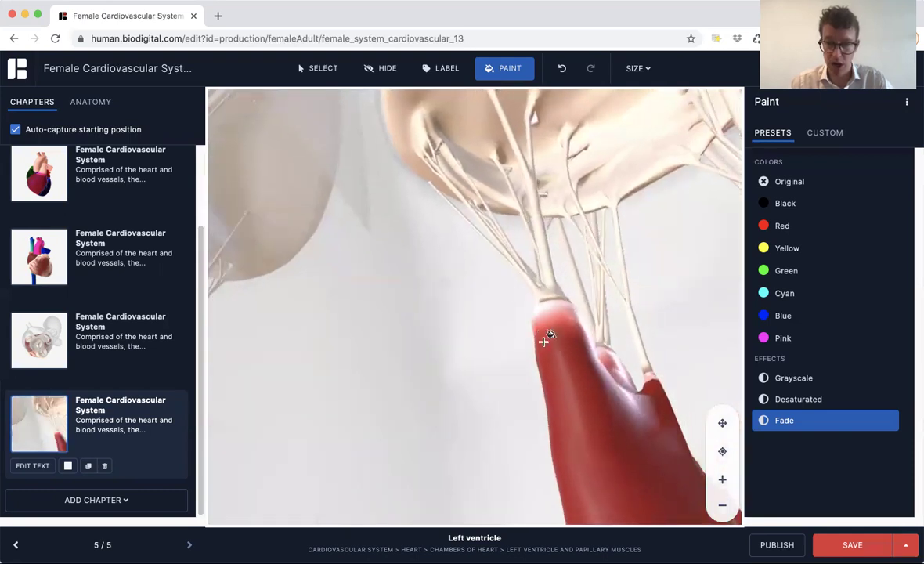
click(335, 69)
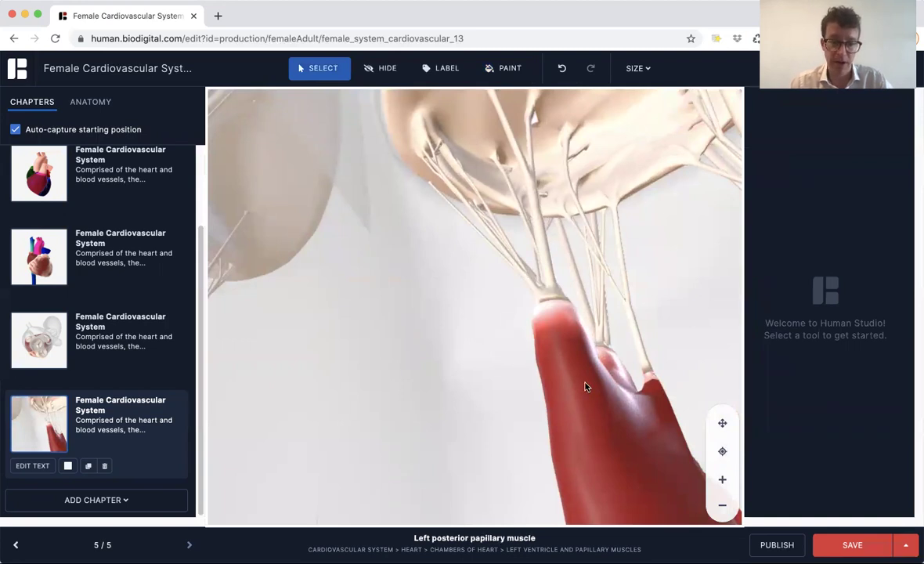
scroll(550, 319, down, 10)
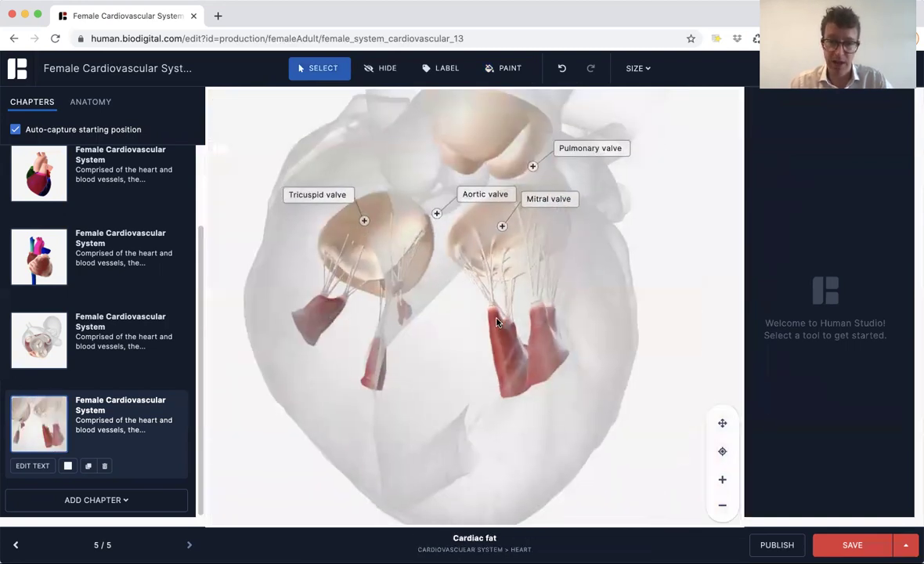
drag(575, 287, 545, 229)
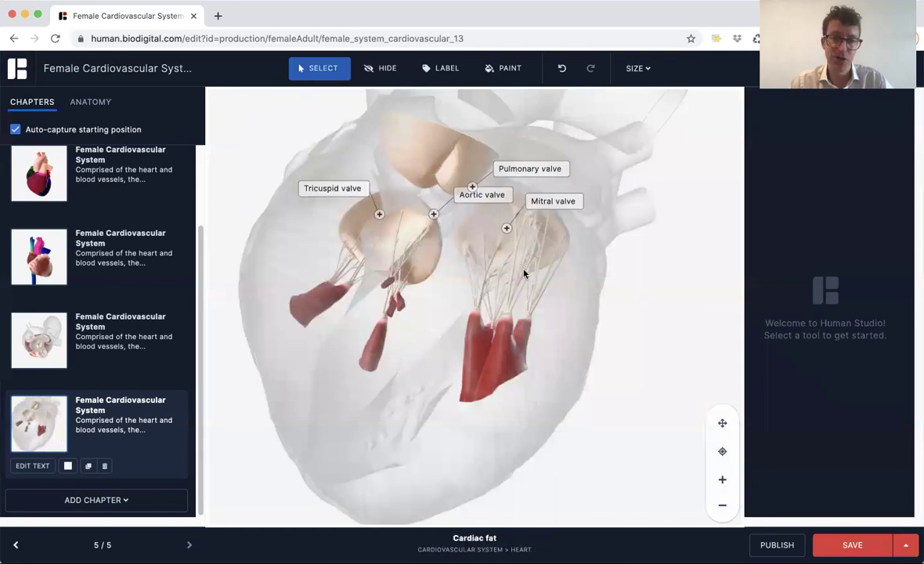
drag(470, 188, 530, 237)
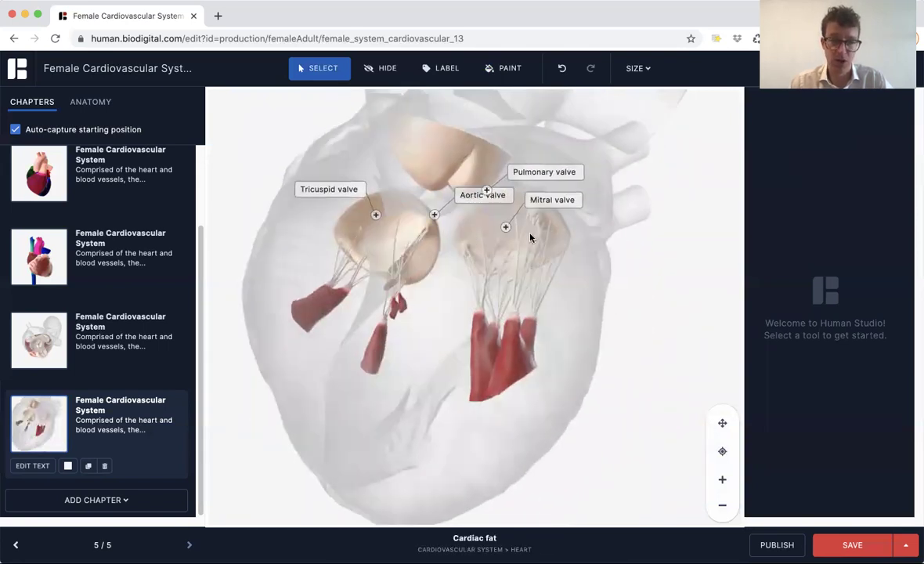
drag(431, 278, 478, 275)
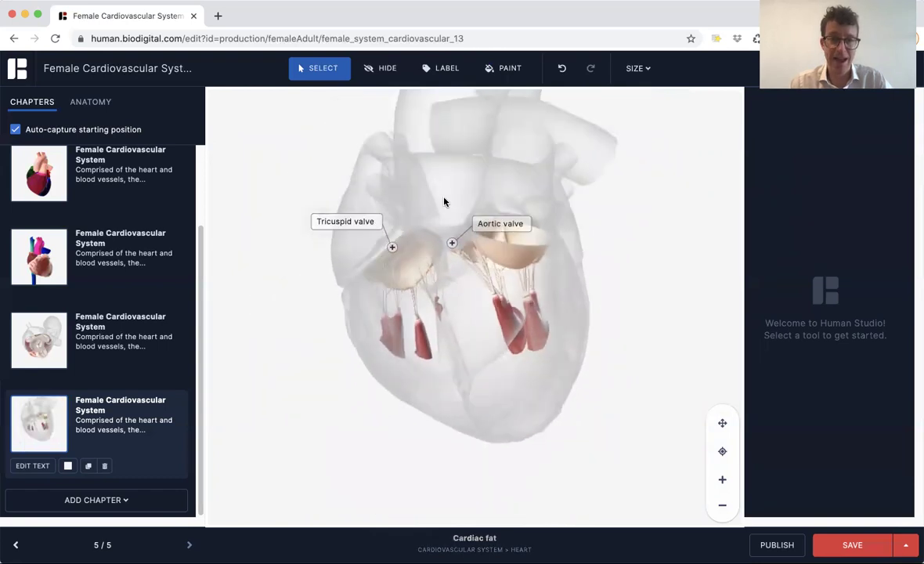
drag(443, 200, 445, 251)
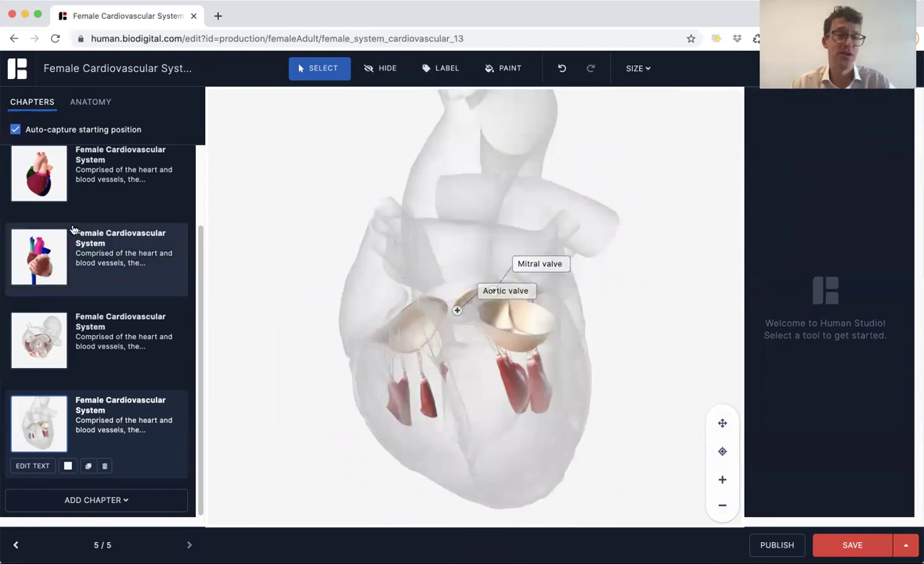
Restore the aortic valve to its Original color with the Paint tool and frame all four labeled valves from above
scroll(73, 230, up, 3)
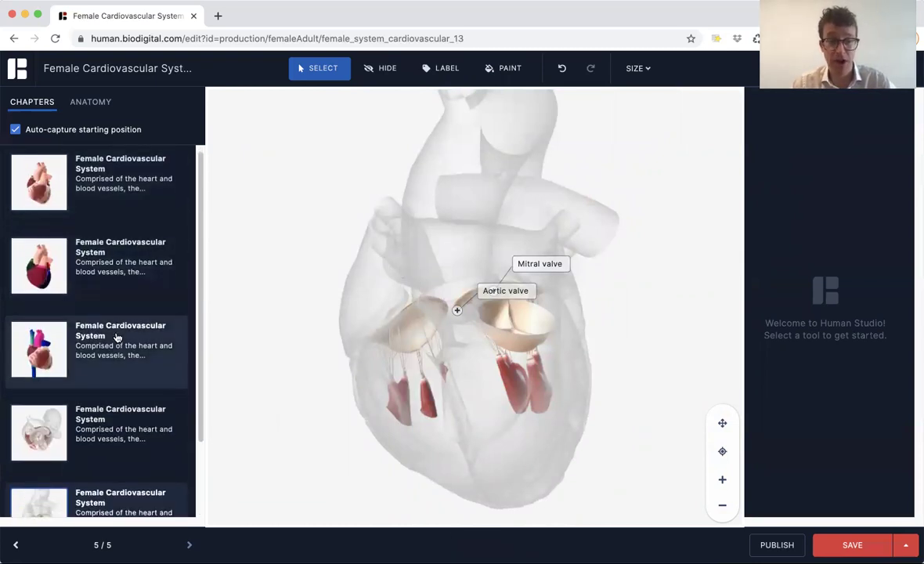
drag(467, 291, 459, 344)
scroll(460, 344, up, 5)
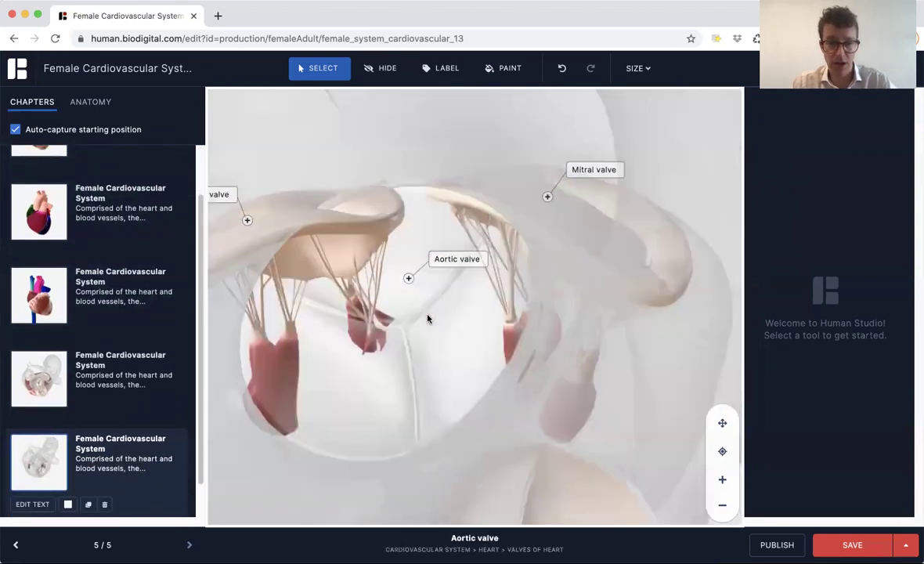
click(509, 69)
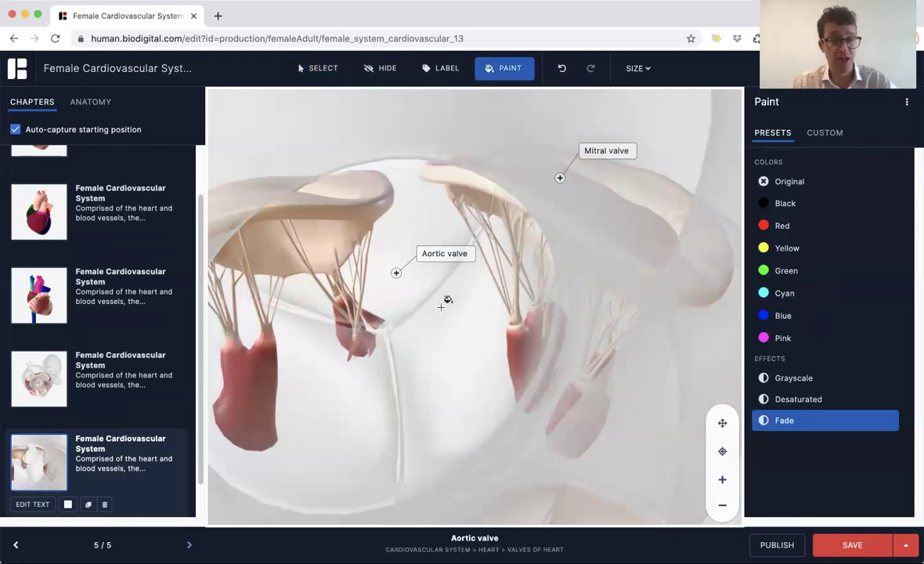
click(791, 182)
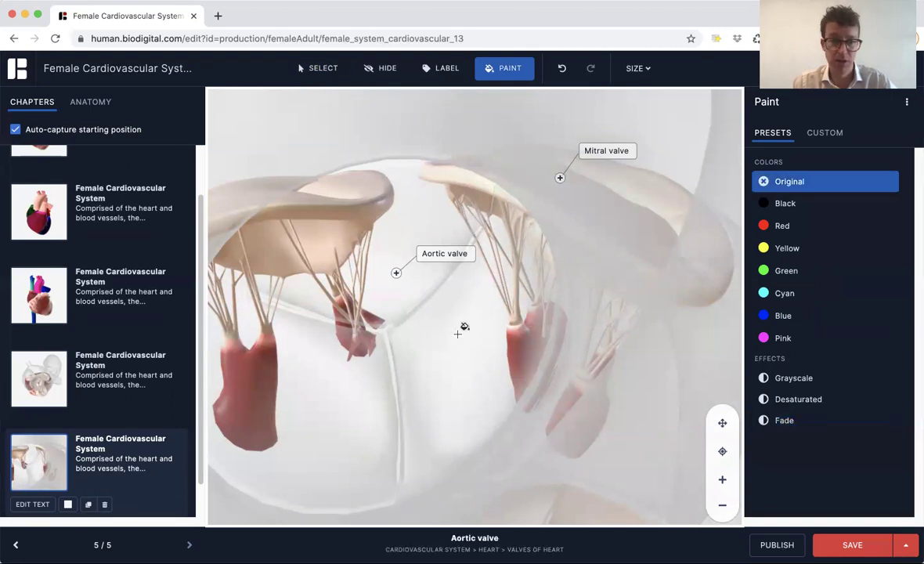
click(458, 336)
scroll(499, 352, down, 5)
click(489, 419)
mouse_move(489, 418)
mouse_down()
mouse_move(489, 384)
mouse_move(481, 423)
mouse_up()
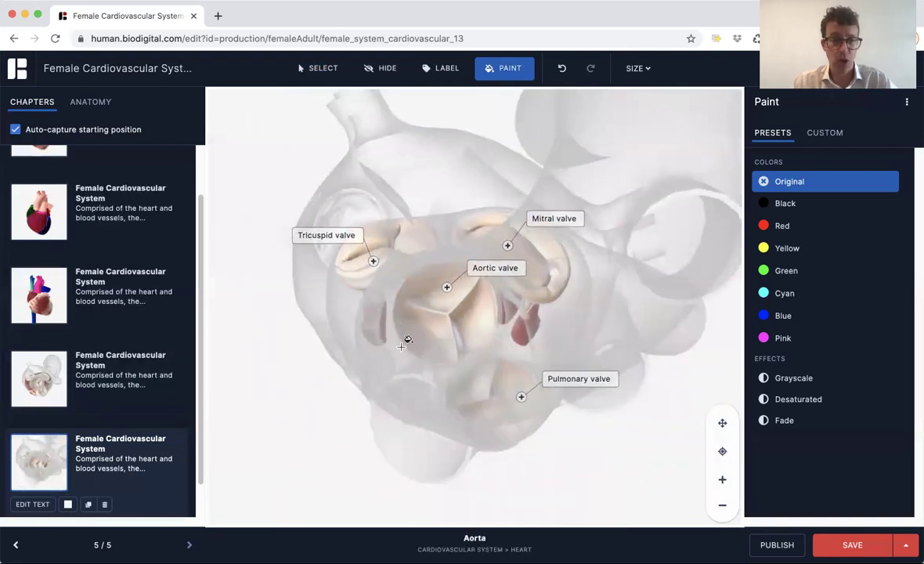
Save the model with the title "Heart anatomy tour" and Team - View Only permission
click(852, 544)
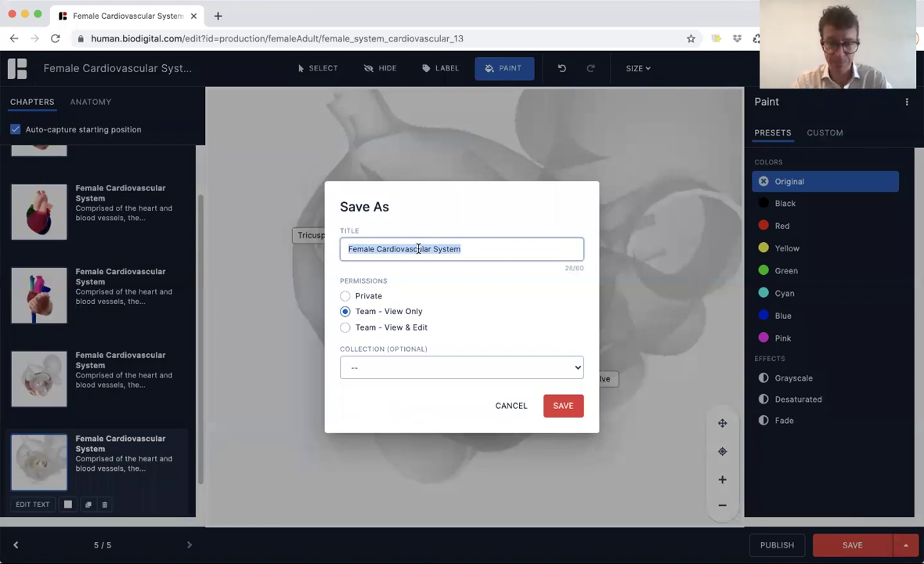
text(Heart anatomy tour)
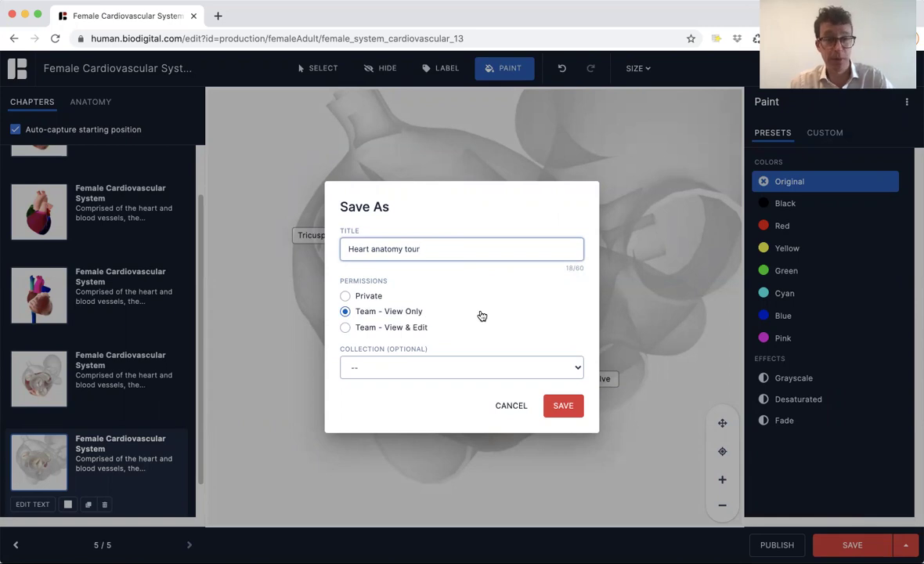
click(566, 407)
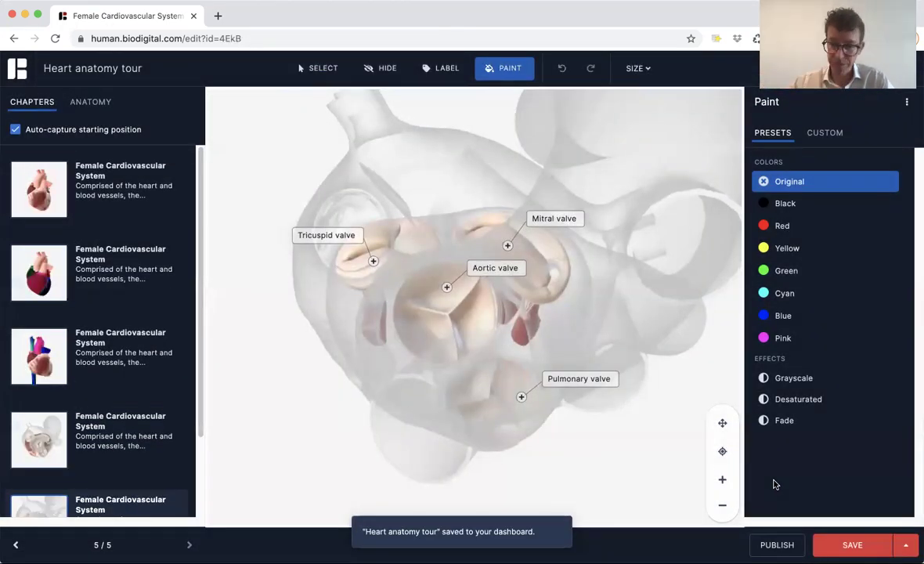
Copy the model's URL from the 3D Embeddable publishing options and open it in a new browser tab
click(777, 544)
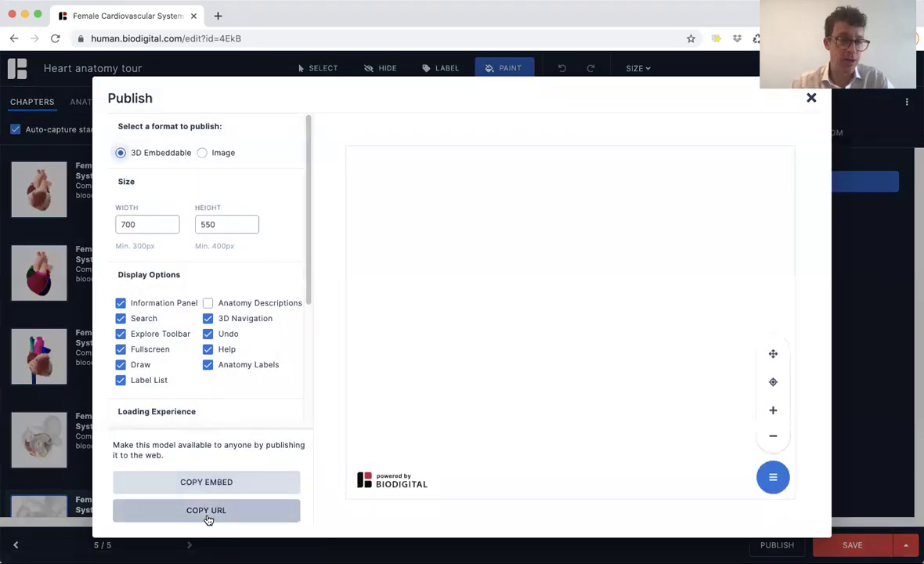
click(207, 511)
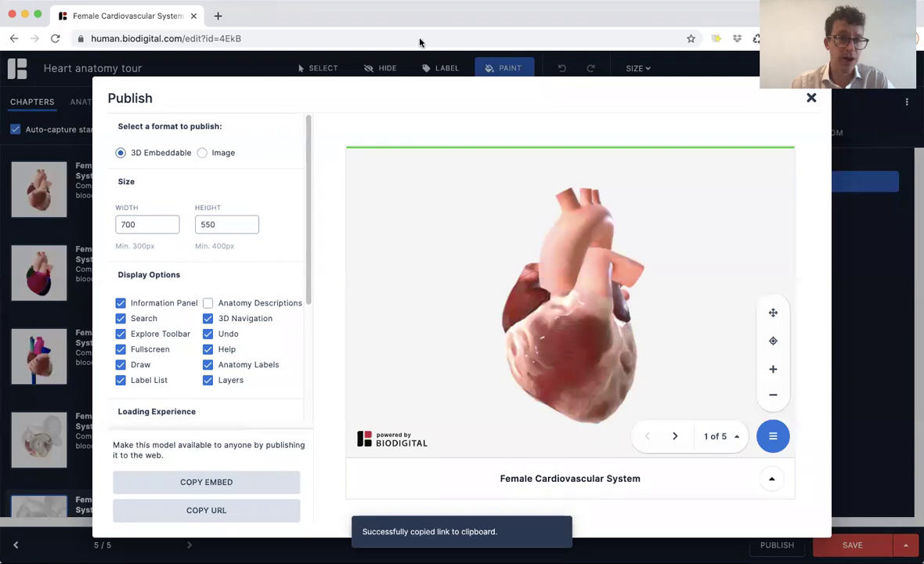
click(217, 17)
click(227, 39)
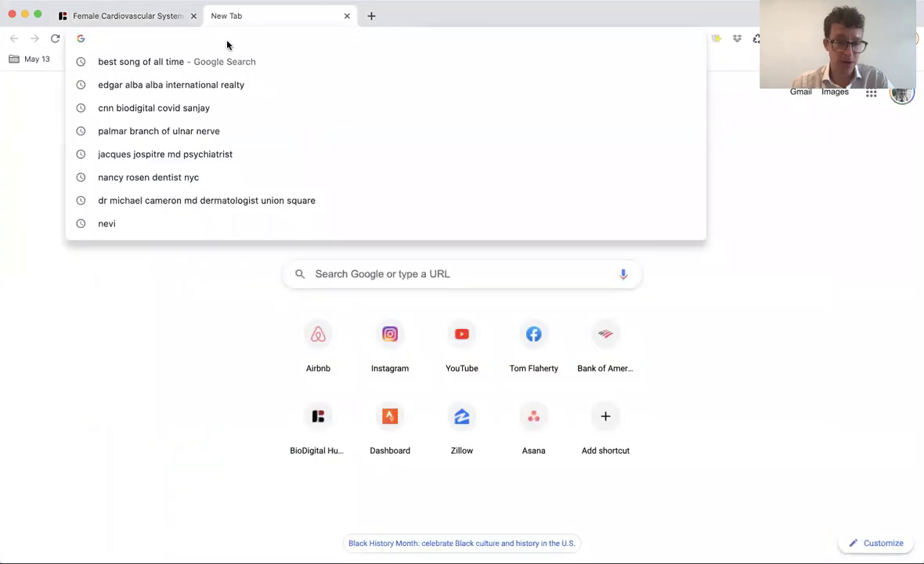
key(super+v)
key(Return)
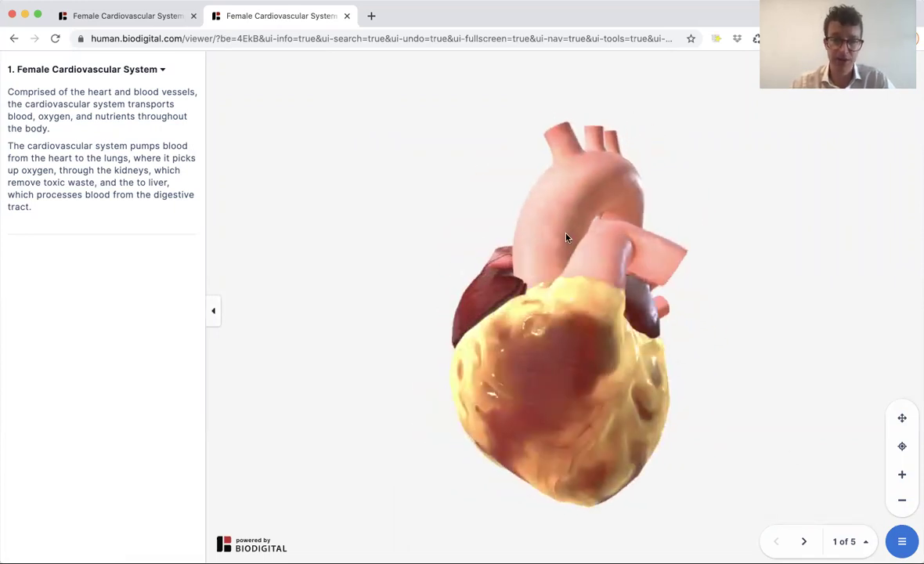
Select the aorta in the published tour's first chapter, advance through the chambers chapter and examine the great vessels in chapter 3
click(559, 229)
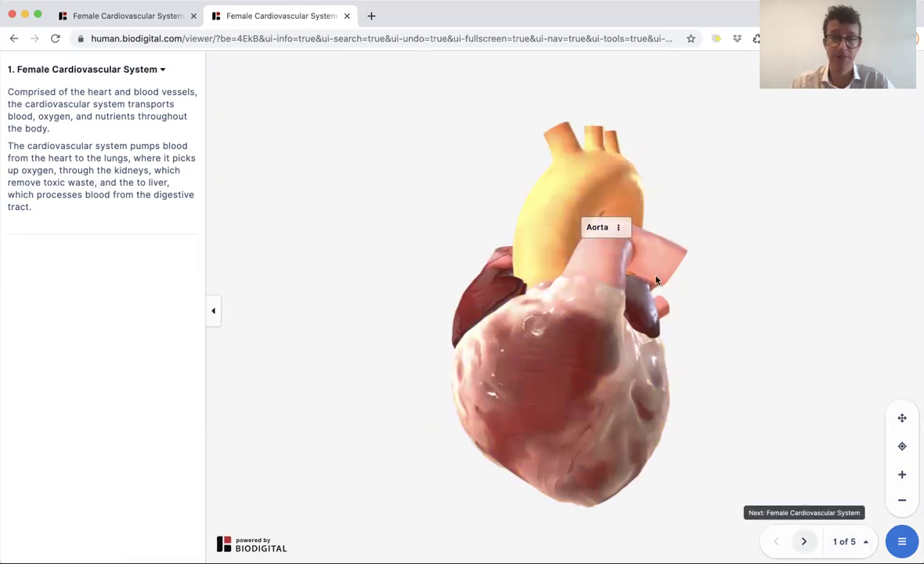
key(Right)
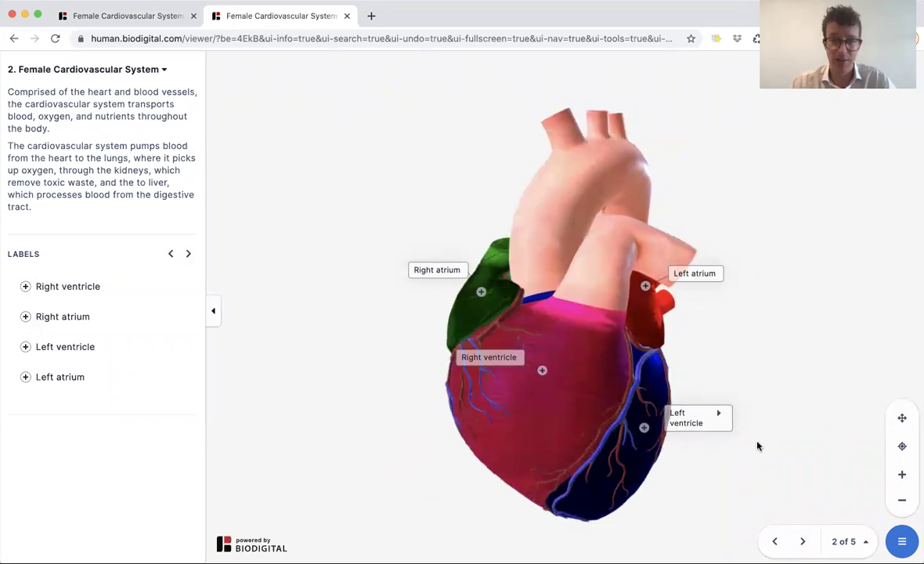
click(802, 541)
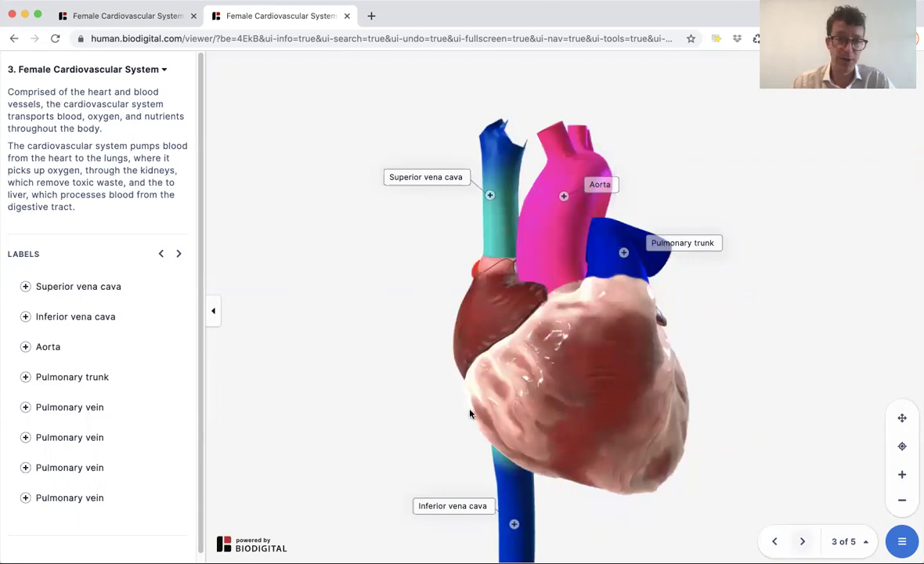
drag(751, 373, 800, 377)
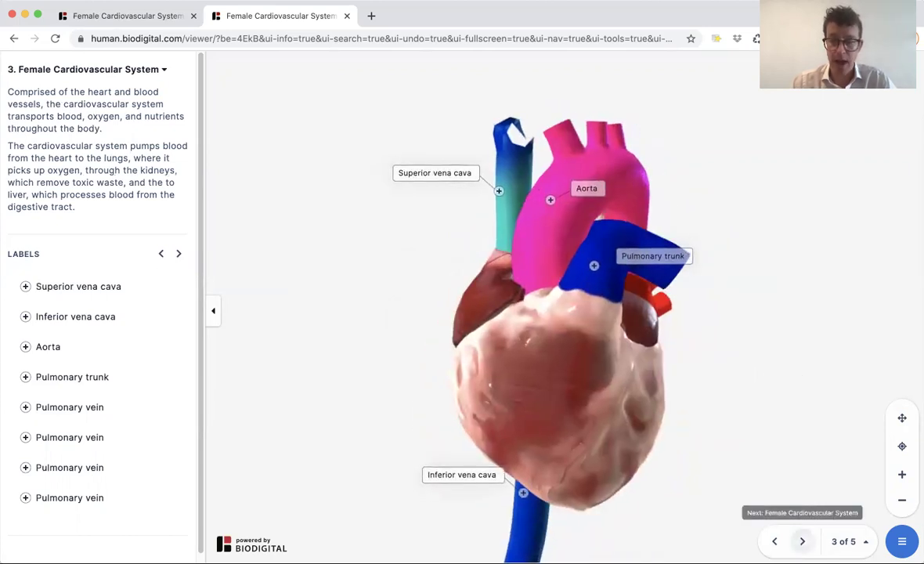
Advance through chapters 4 and 5 of the published tour, examining the labeled valves and the papillary muscles from several angles
click(802, 541)
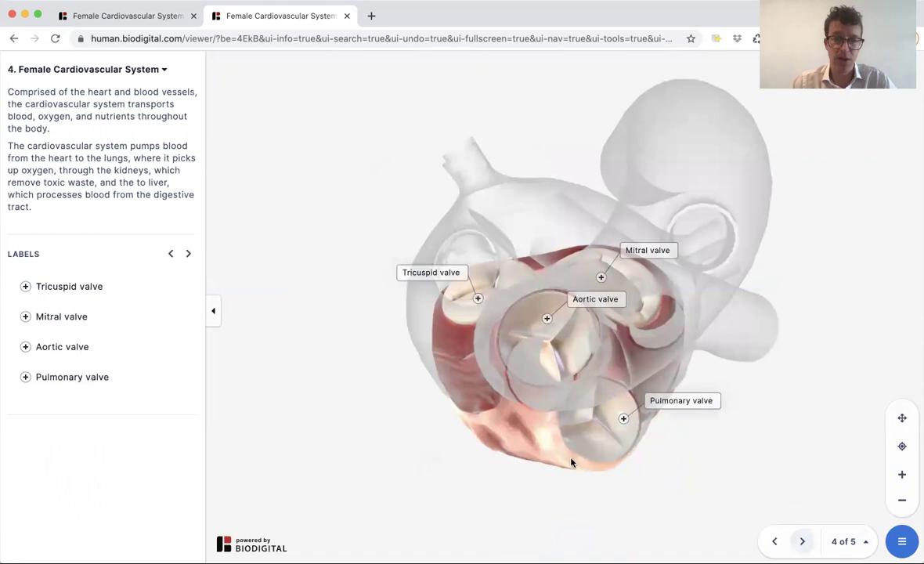
drag(576, 459, 492, 222)
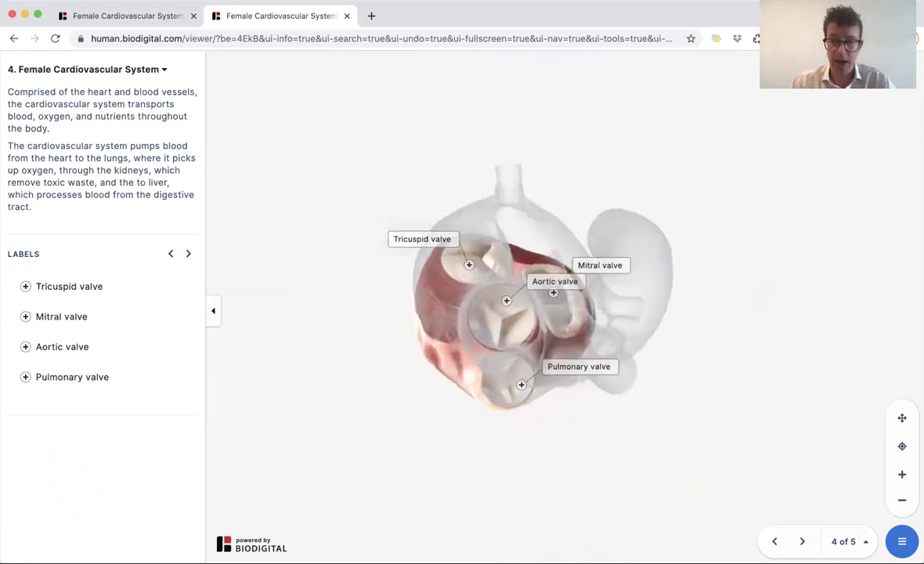
click(802, 541)
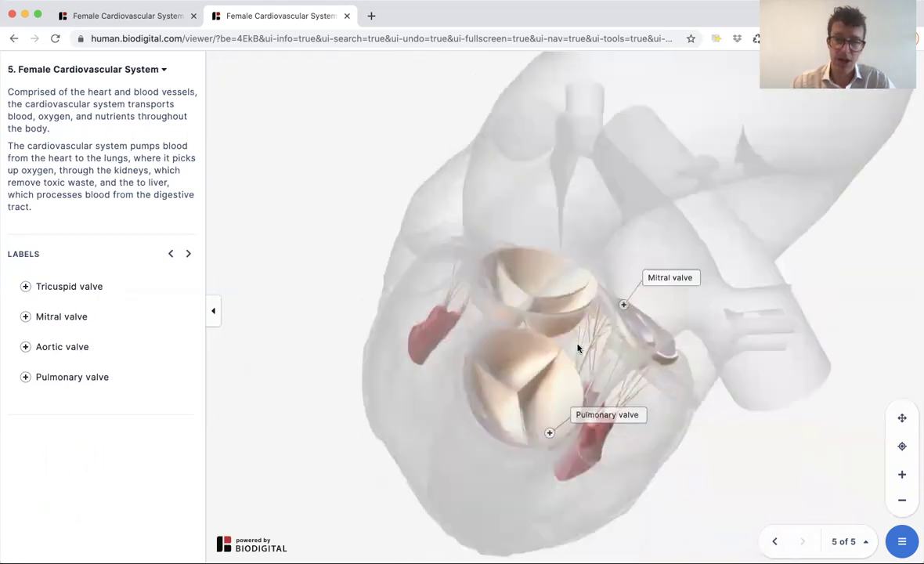
drag(577, 348, 646, 335)
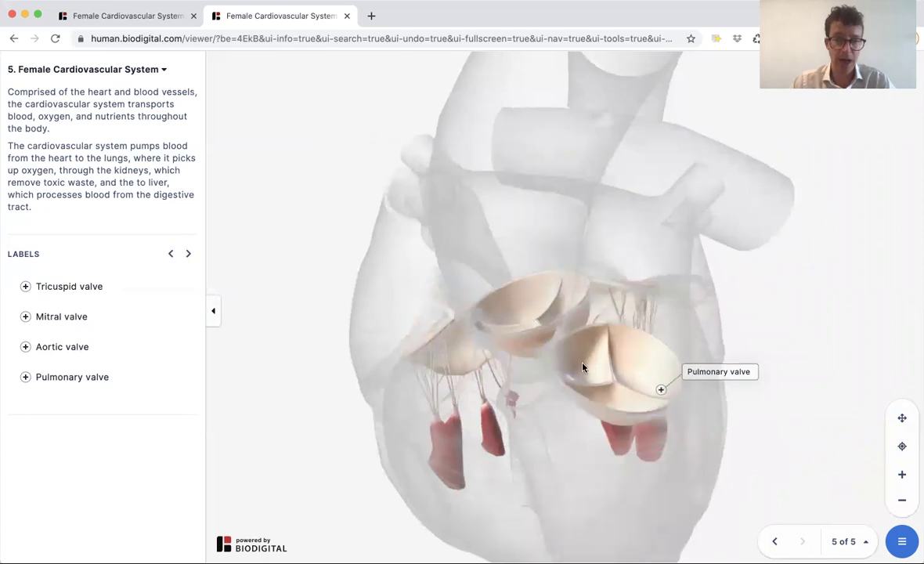
drag(584, 367, 588, 388)
drag(534, 357, 540, 373)
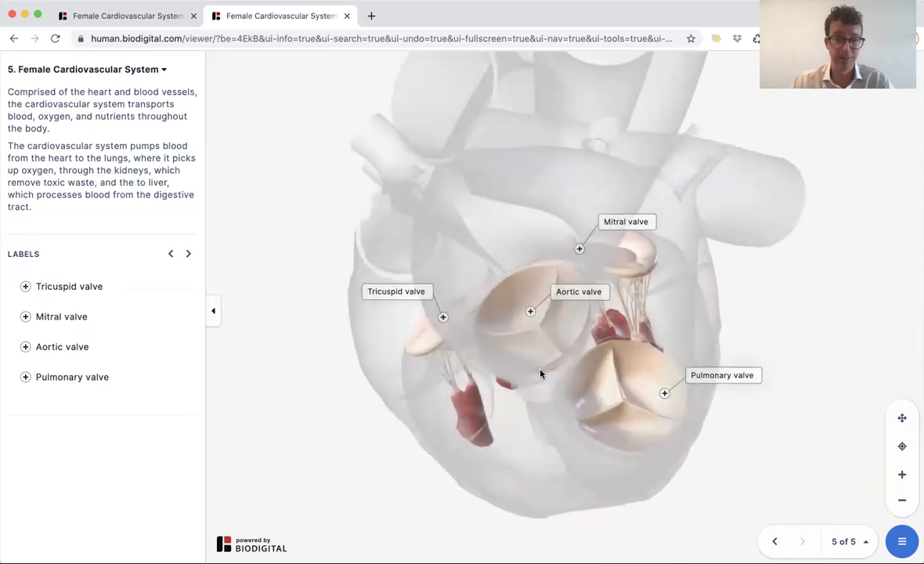